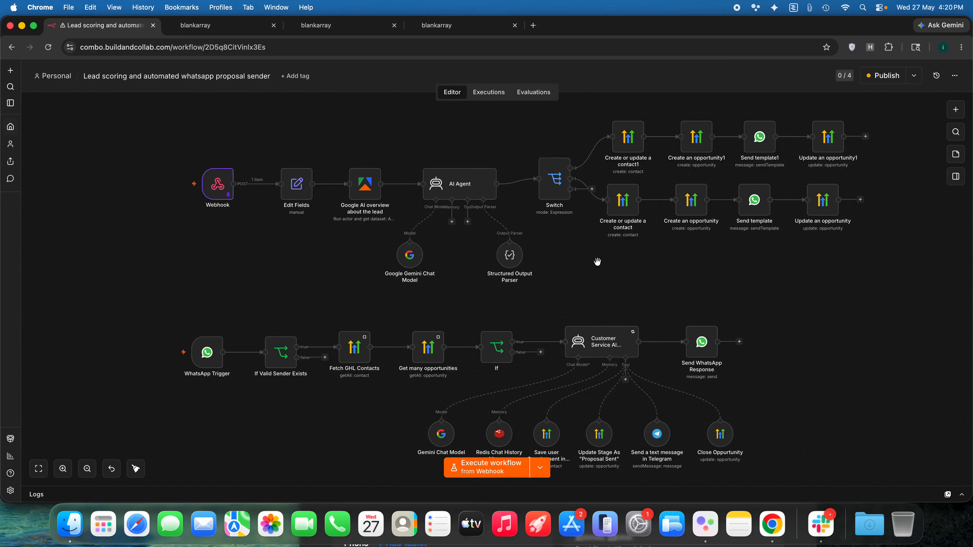
# Review the HighLevel contacts list, then inspect the Contact Created trigger and webhook URL in the New Lead Webhook Trigger workflow.
pyautogui.click(207, 25)
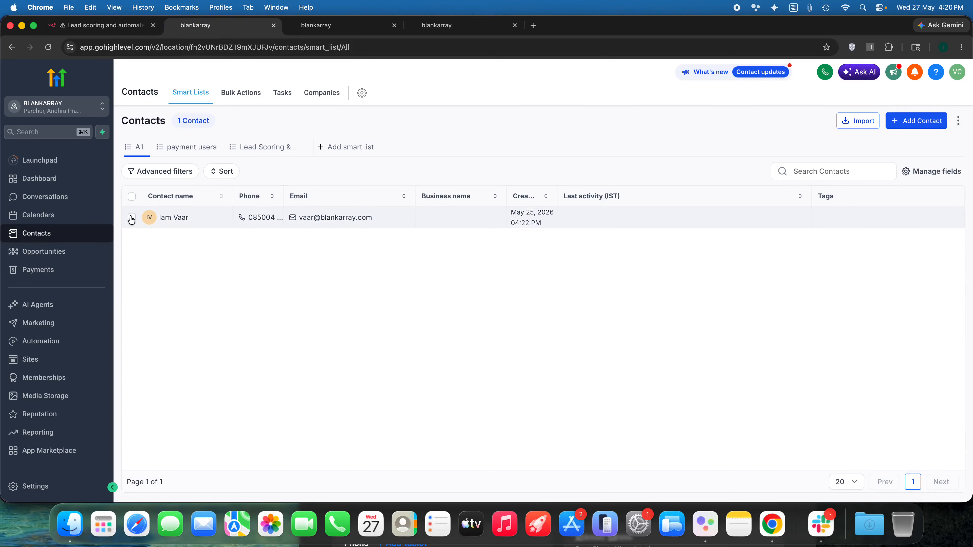
pyautogui.click(316, 25)
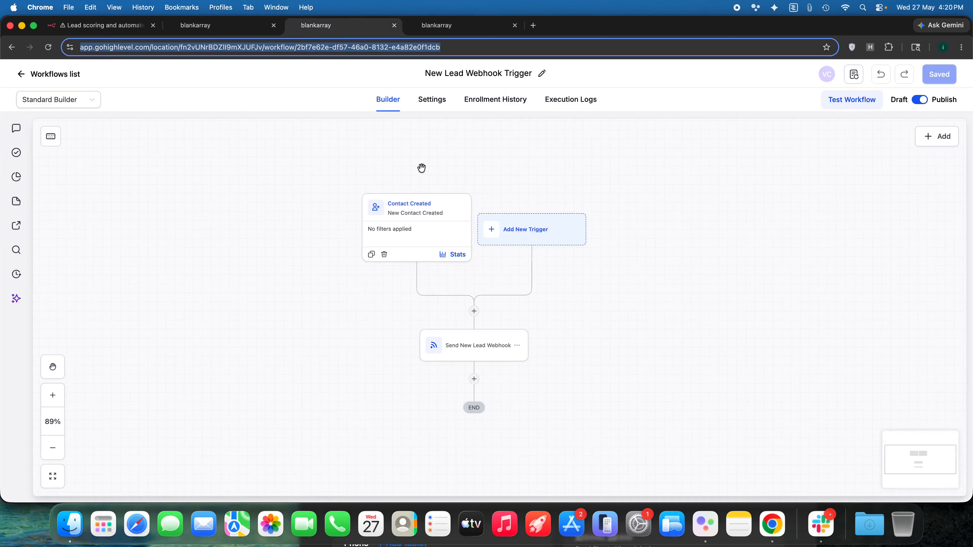
pyautogui.moveTo(285, 177)
pyautogui.mouseDown()
pyautogui.moveTo(285, 163)
pyautogui.moveTo(282, 186)
pyautogui.mouseUp()
pyautogui.click(426, 225)
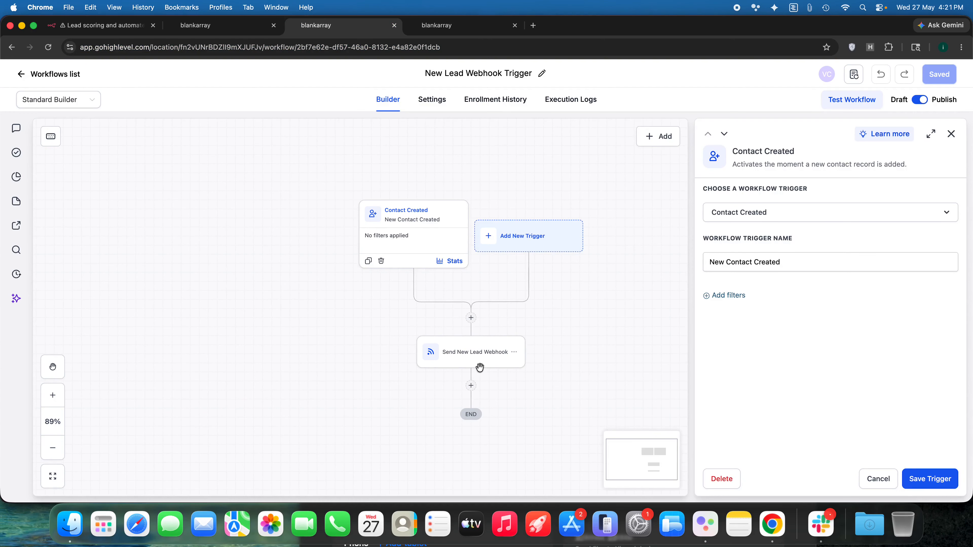
pyautogui.click(481, 357)
pyautogui.click(858, 293)
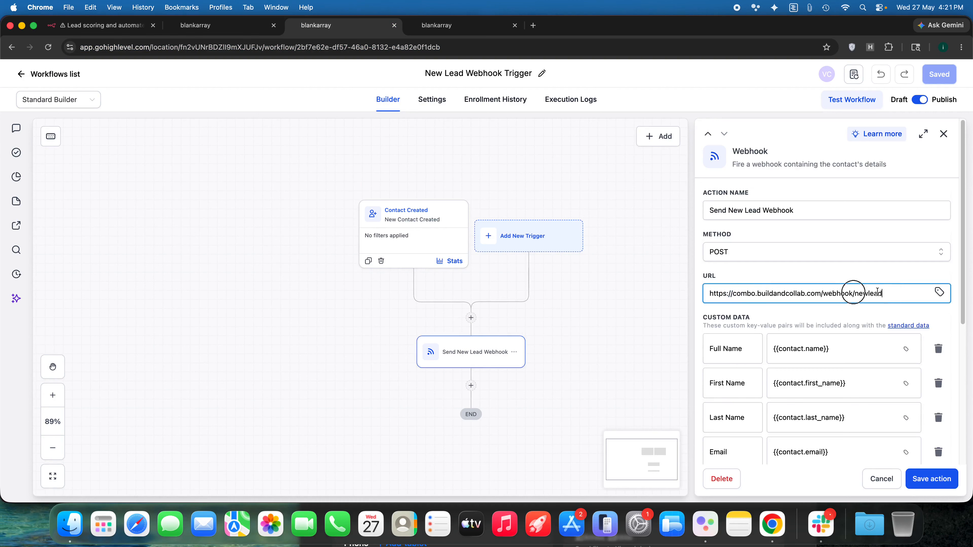
pyautogui.press('super+a')
# Inspect the Webhook node's production URL and its pinned lead data in the n8n lead scoring workflow.
pyautogui.click(102, 25)
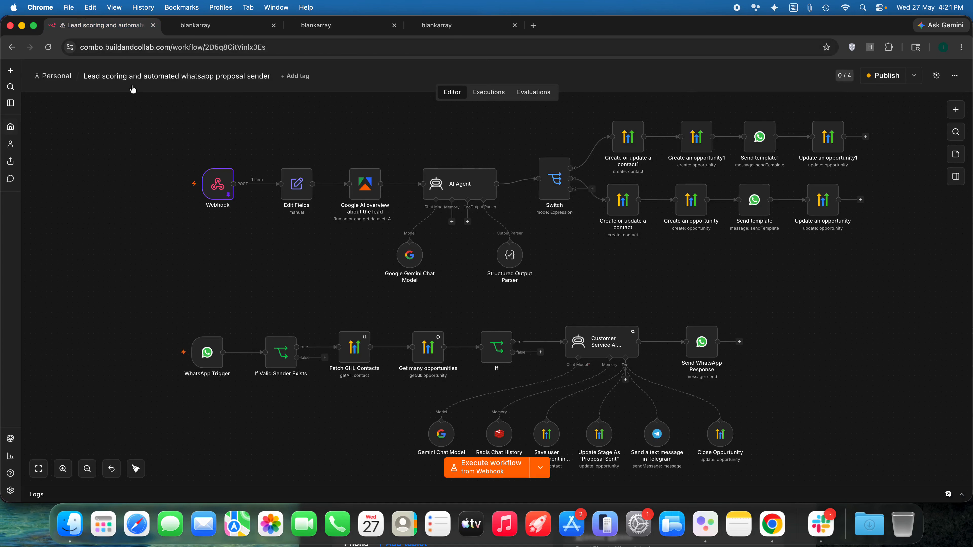
pyautogui.doubleClick(214, 182)
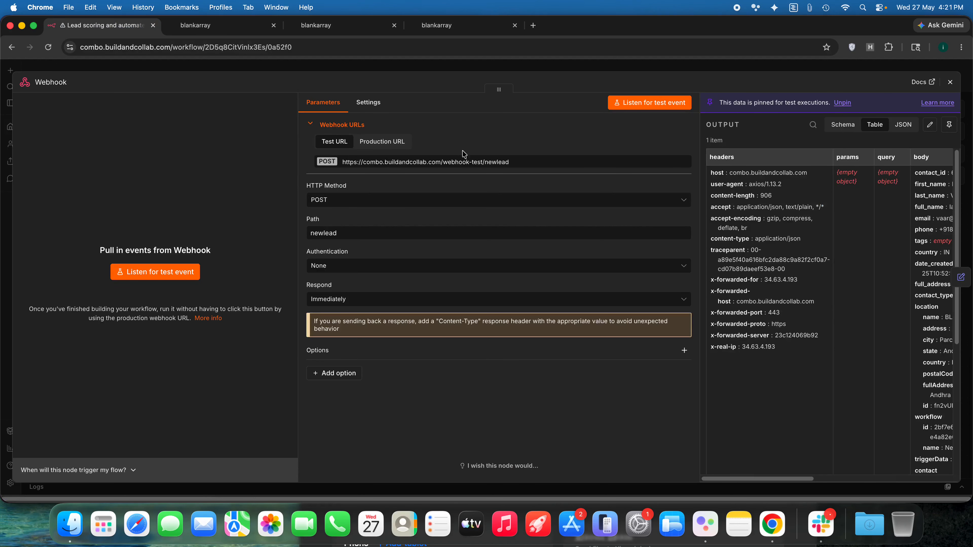
pyautogui.click(381, 141)
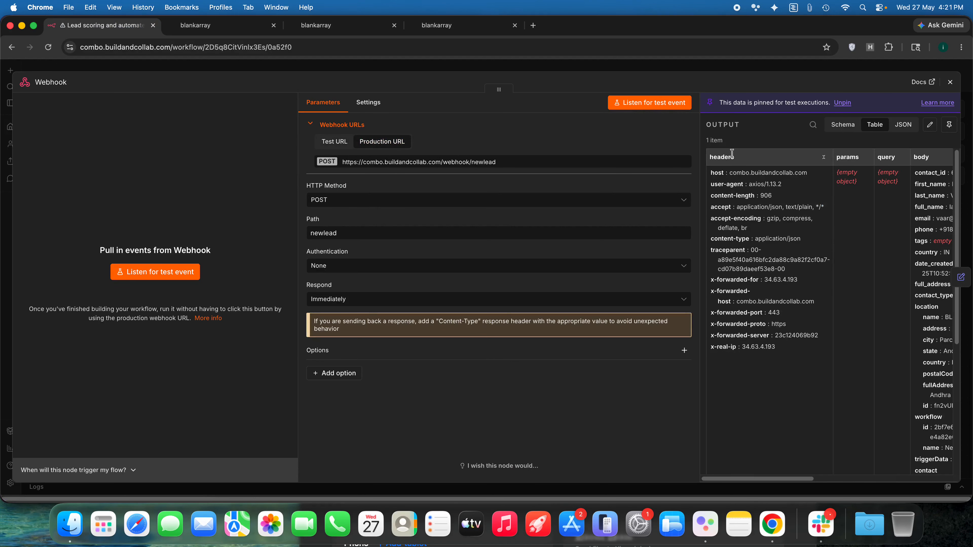
pyautogui.moveTo(720, 102); pyautogui.dragTo(824, 102)
pyautogui.click(870, 105)
pyautogui.scroll(-6, 909, 330)
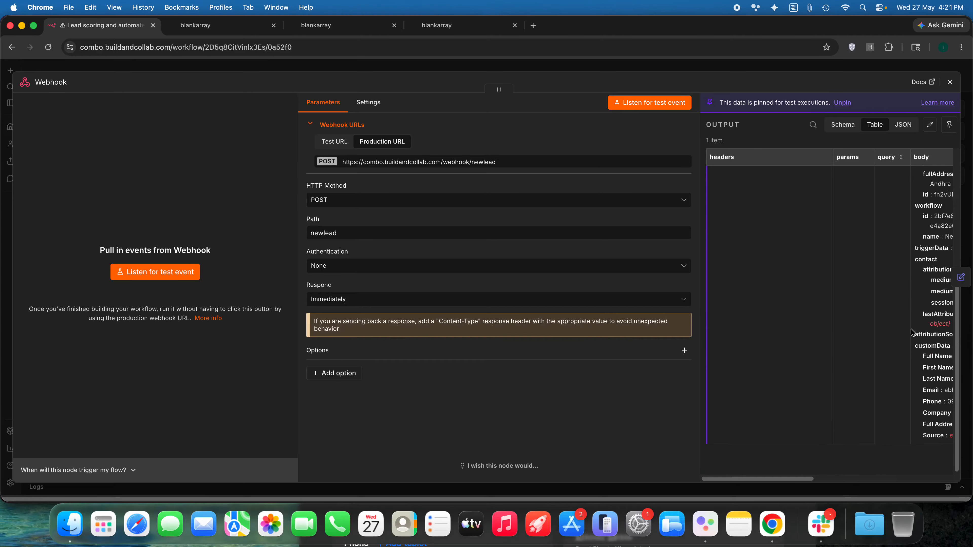
pyautogui.scroll(6, 907, 363)
pyautogui.click(950, 82)
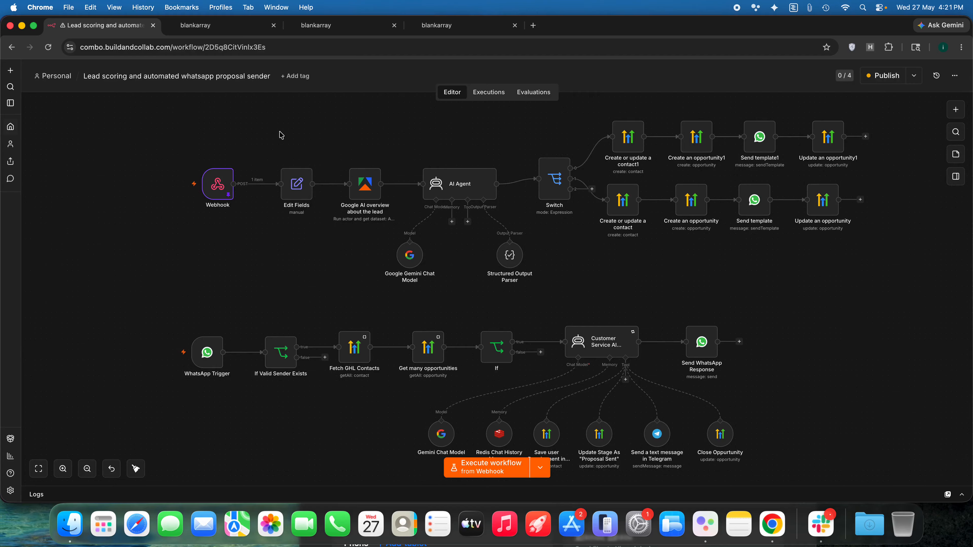
# Execute the lead scoring workflow from the Webhook trigger with the pinned lead data.
pyautogui.moveTo(148, 207)
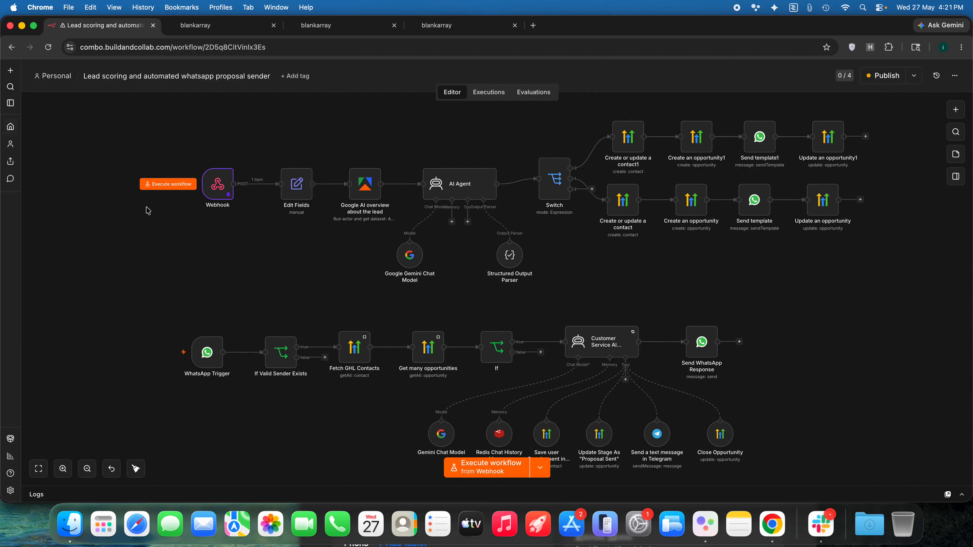
pyautogui.click(167, 184)
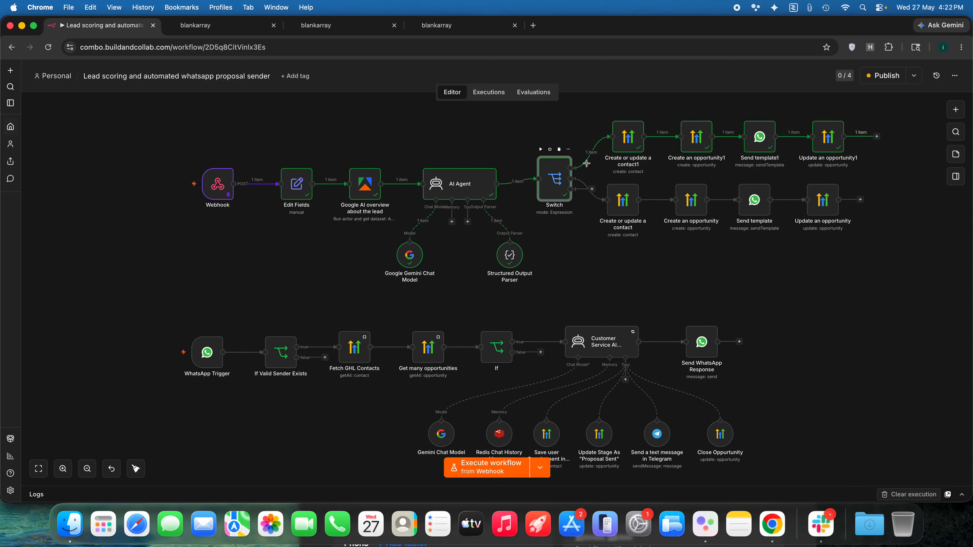
pyautogui.click(764, 142)
# In the mirrored phone's Automated Proposal Sender chat, request an internal automation that monitors employees' working time and sends a bill forecast.
pyautogui.click(692, 517)
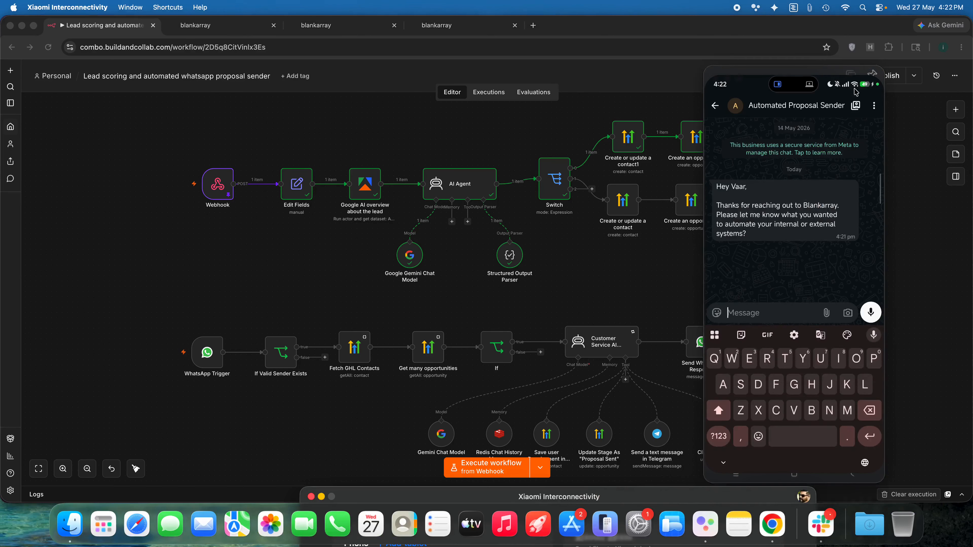
pyautogui.click(871, 67)
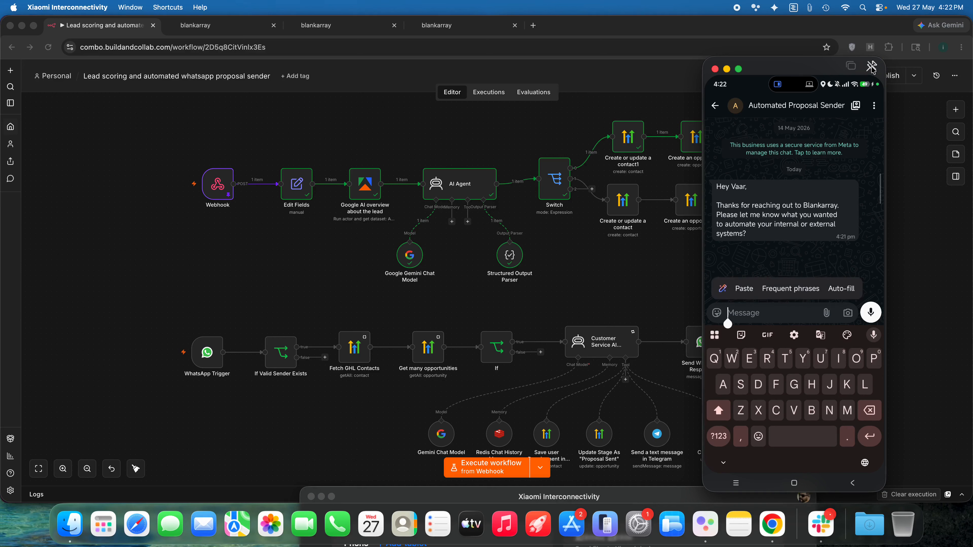
pyautogui.write('I would like to build an internal automation which monitors the time the employees working and send me a bill forecast.... And that was only the thing')
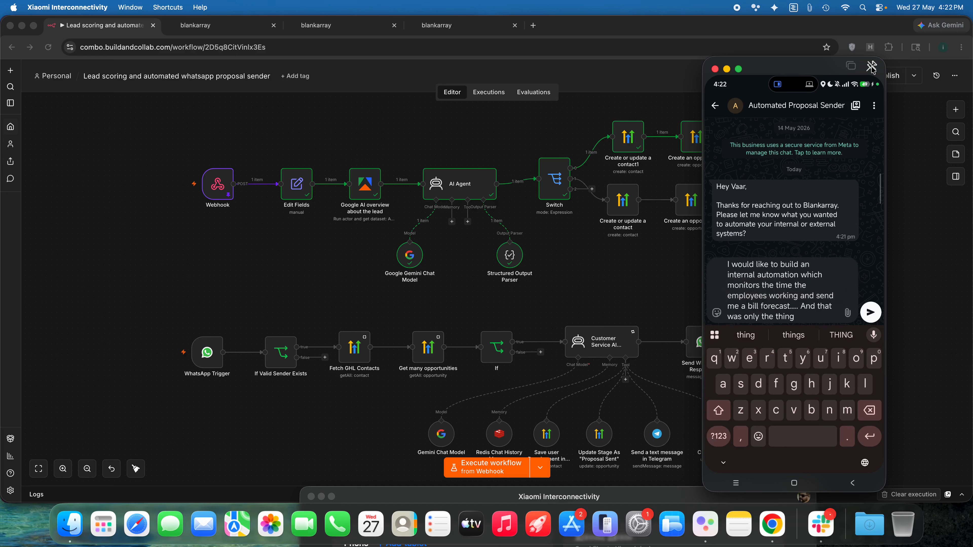
pyautogui.press('Return')
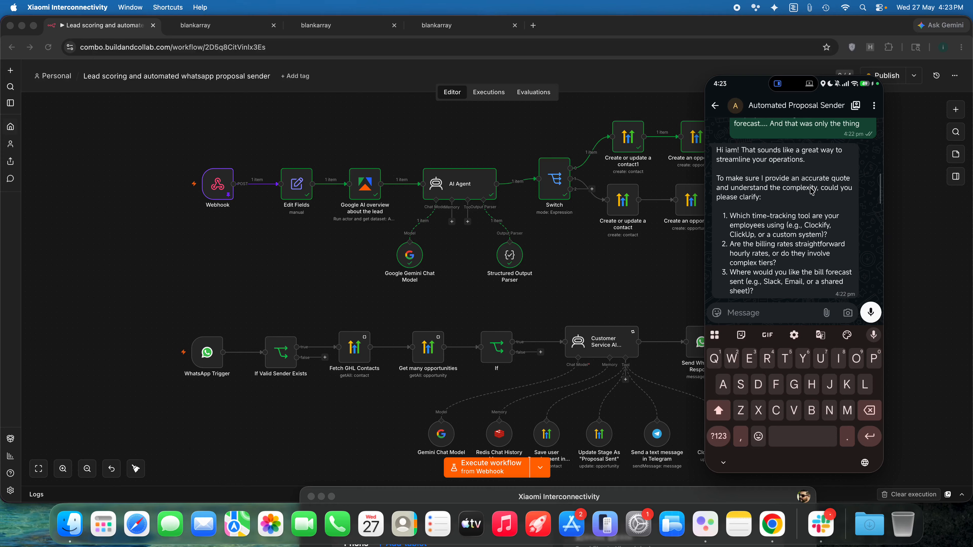
# Answer the chat's clarifying questions with "1. Clickup", "2. Yeah billing rates are straight forward" and "3. Slack and both email".
pyautogui.write('2')
pyautogui.press('BackSpace')
pyautogui.write('1. Clickup')
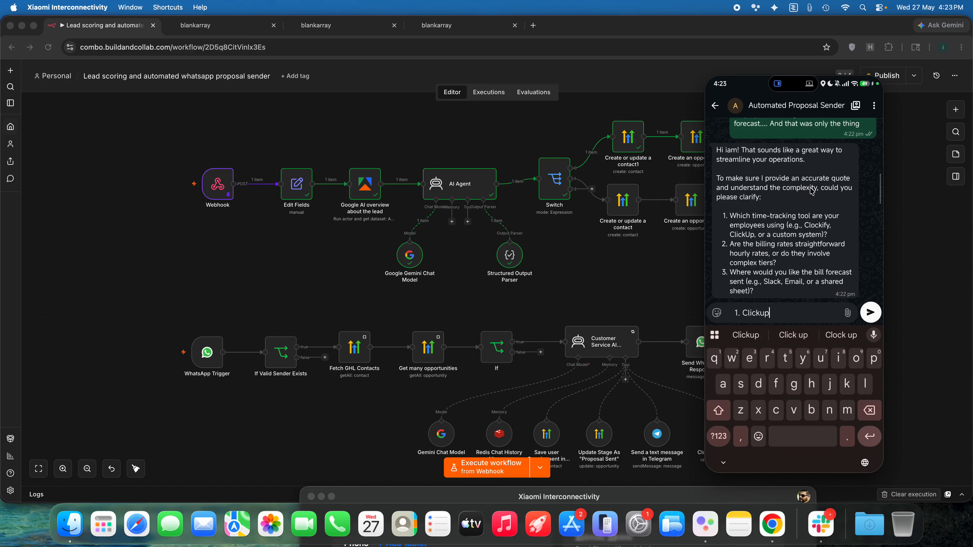
pyautogui.press('Return')
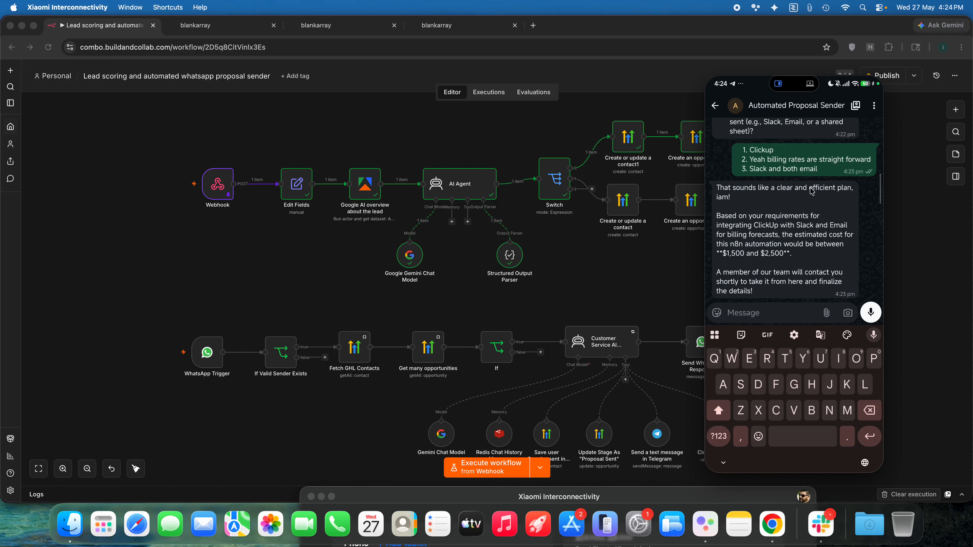
# Check the requirement summary and quote notification in the my5192bot Telegram chat, and review the WhatsApp conversation again.
pyautogui.click(811, 192)
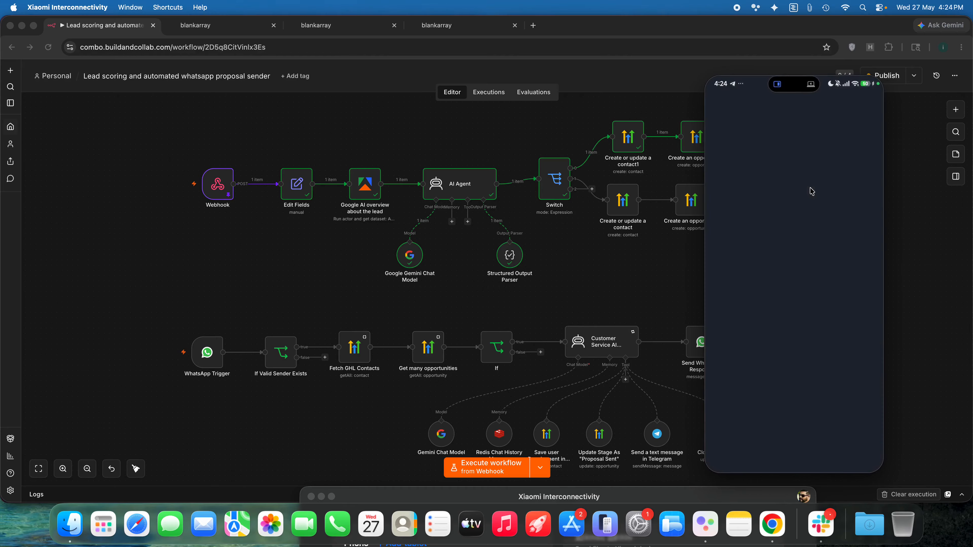
pyautogui.click(812, 192)
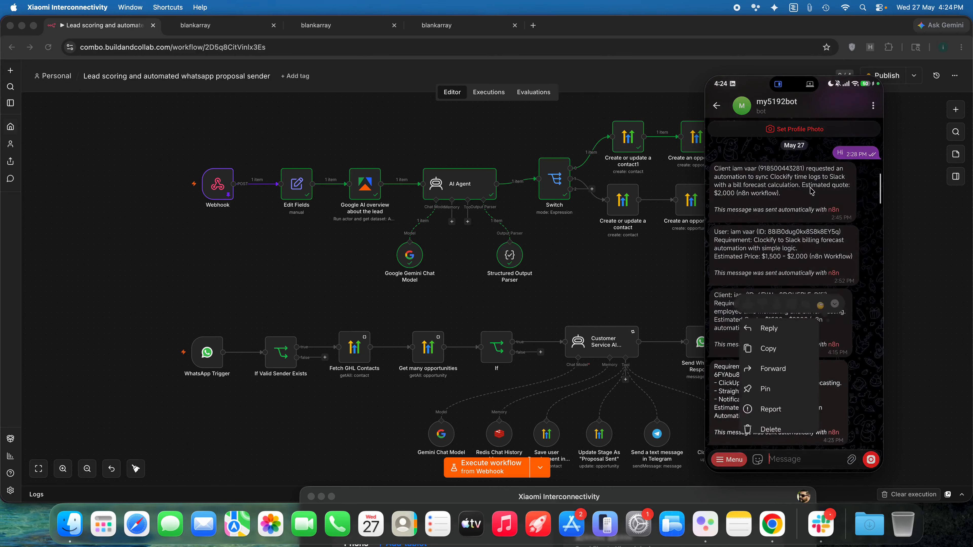
pyautogui.click(812, 191)
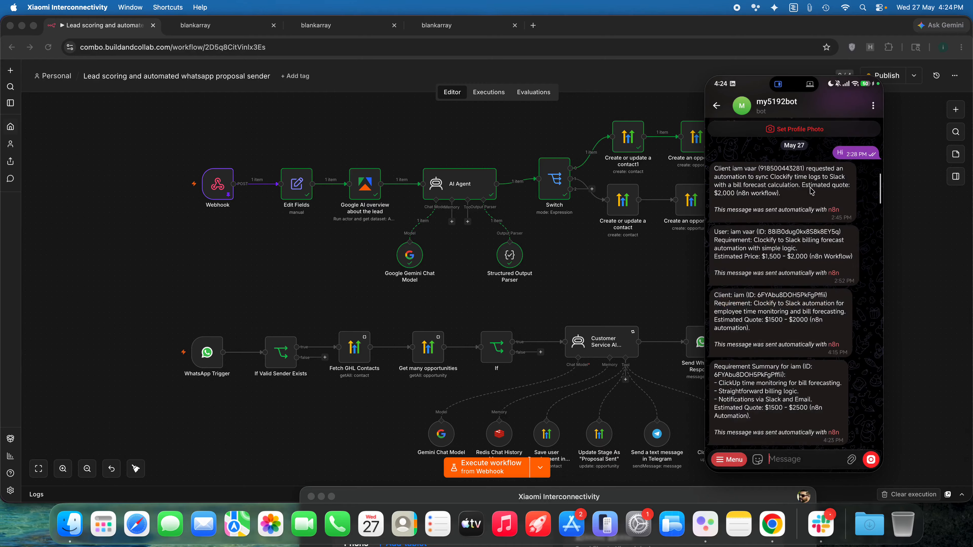
pyautogui.click(811, 191)
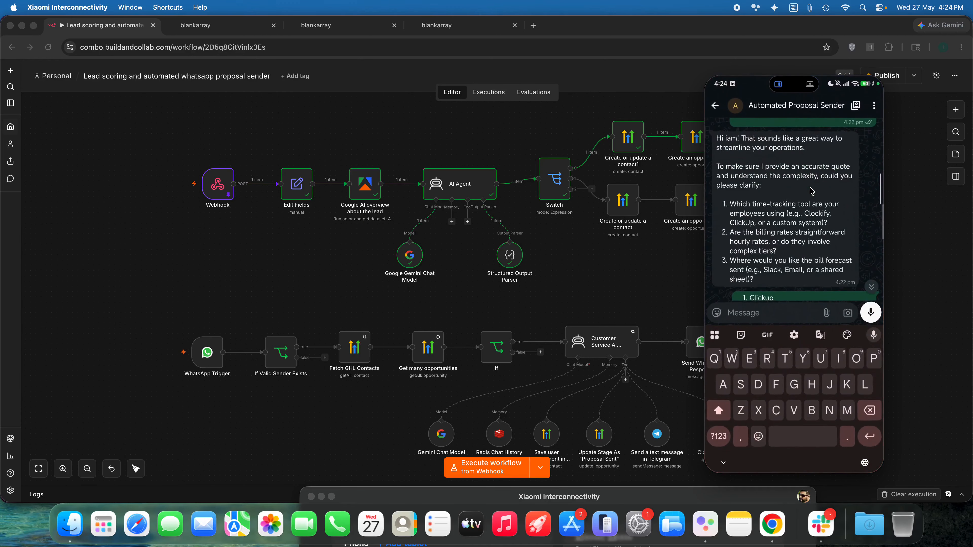
pyautogui.scroll(-5, 811, 192)
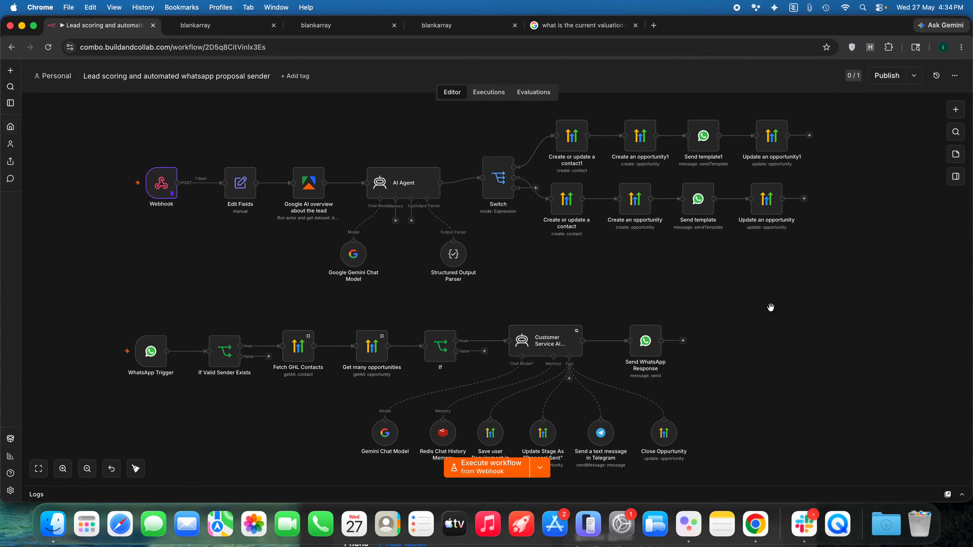
# Examine the HighLevel contacts, the workflow's Contact Created trigger and the URL of its Send New Lead Webhook action.
pyautogui.click(217, 25)
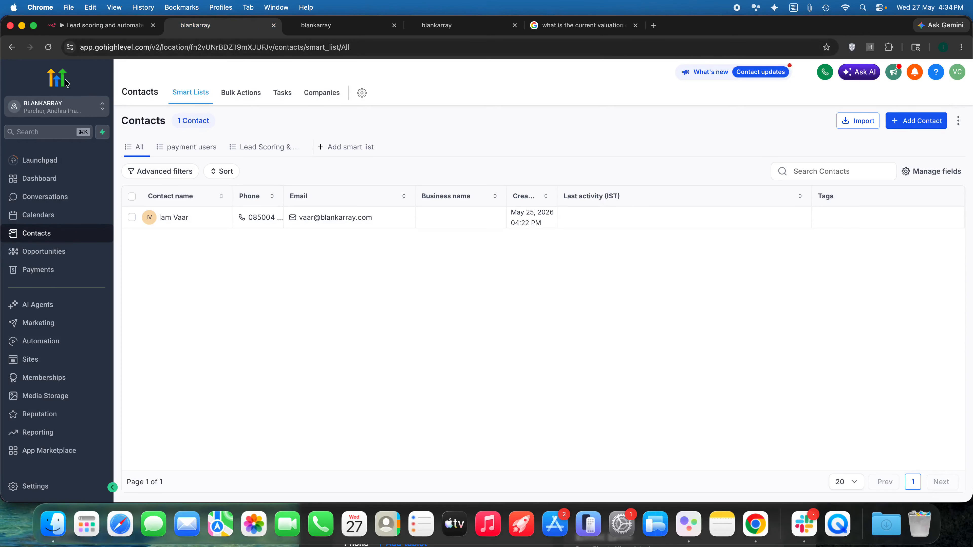
pyautogui.click(103, 26)
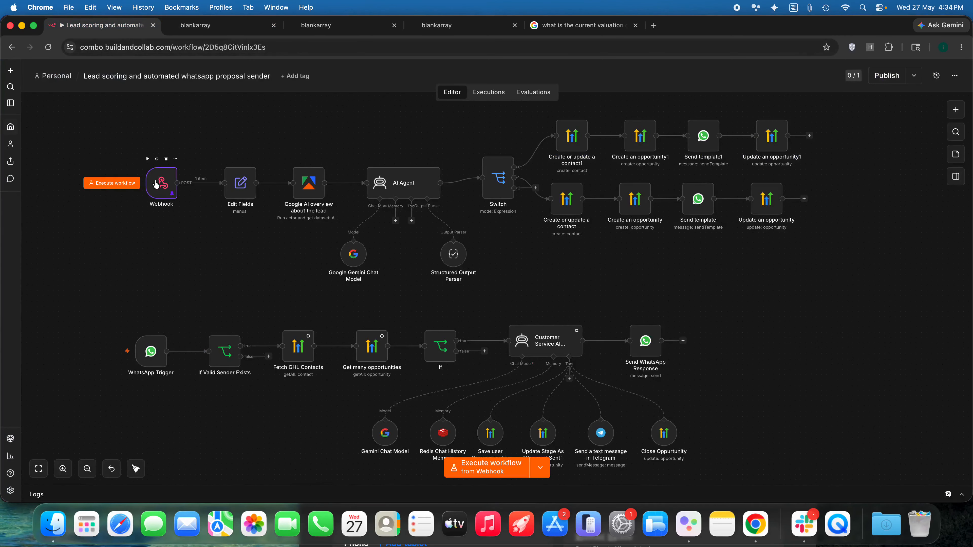
pyautogui.click(315, 26)
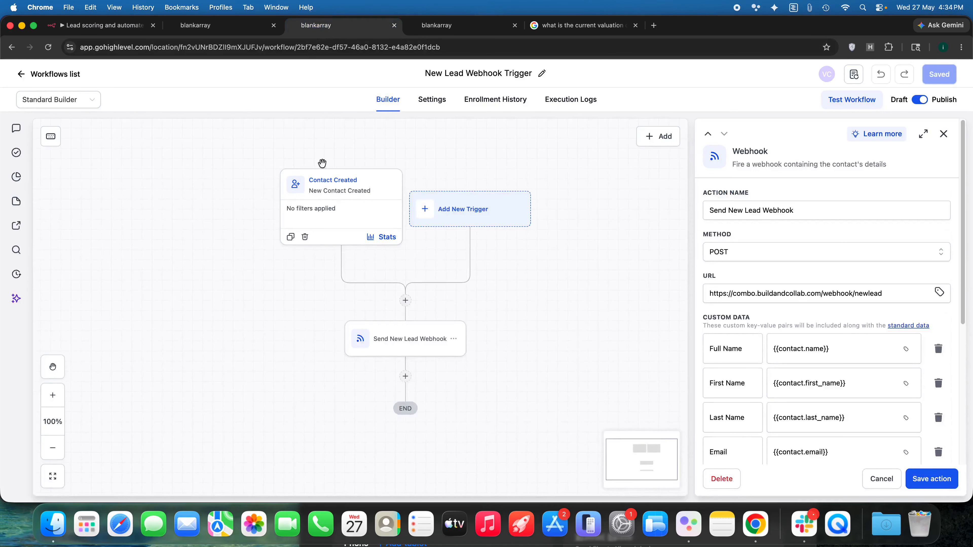
pyautogui.moveTo(223, 176)
pyautogui.mouseDown()
pyautogui.moveTo(200, 160)
pyautogui.moveTo(225, 187)
pyautogui.mouseUp()
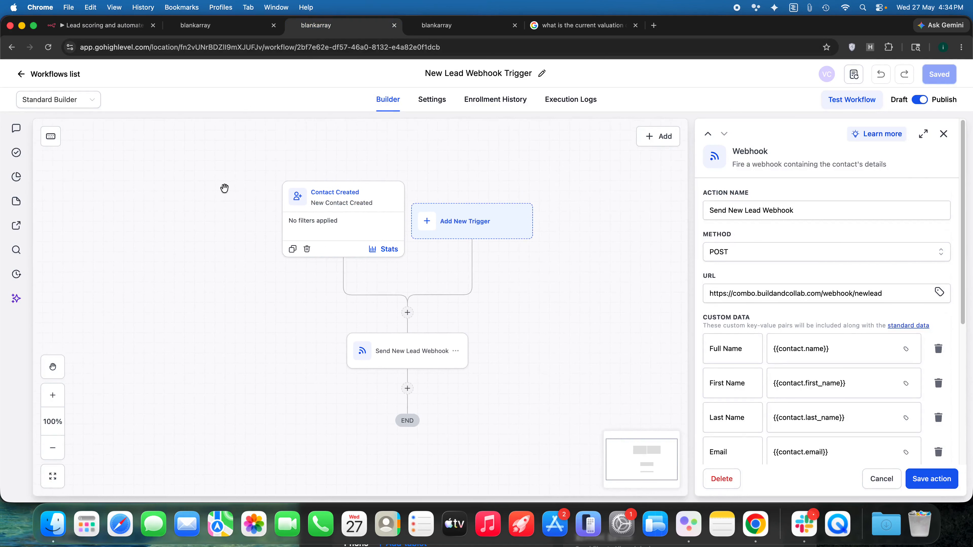
pyautogui.click(349, 227)
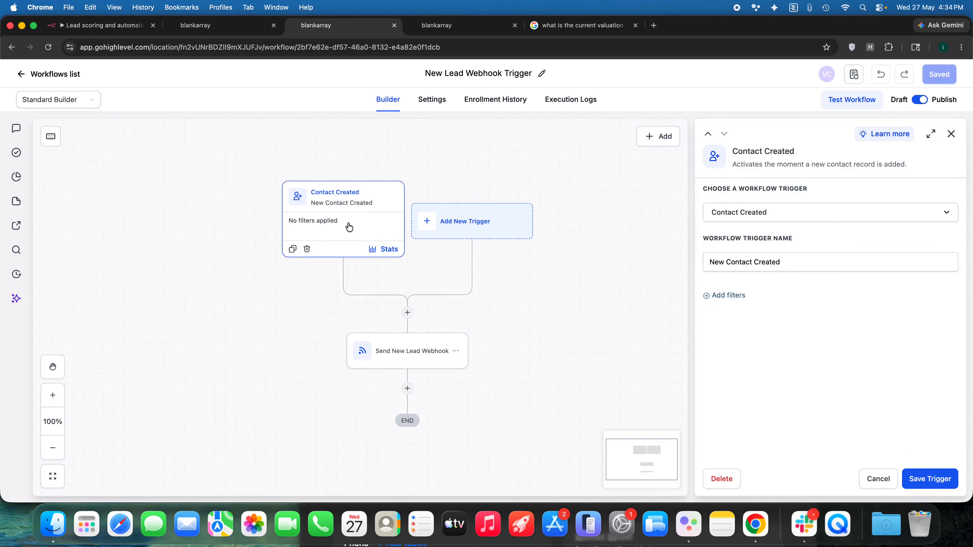
pyautogui.click(410, 359)
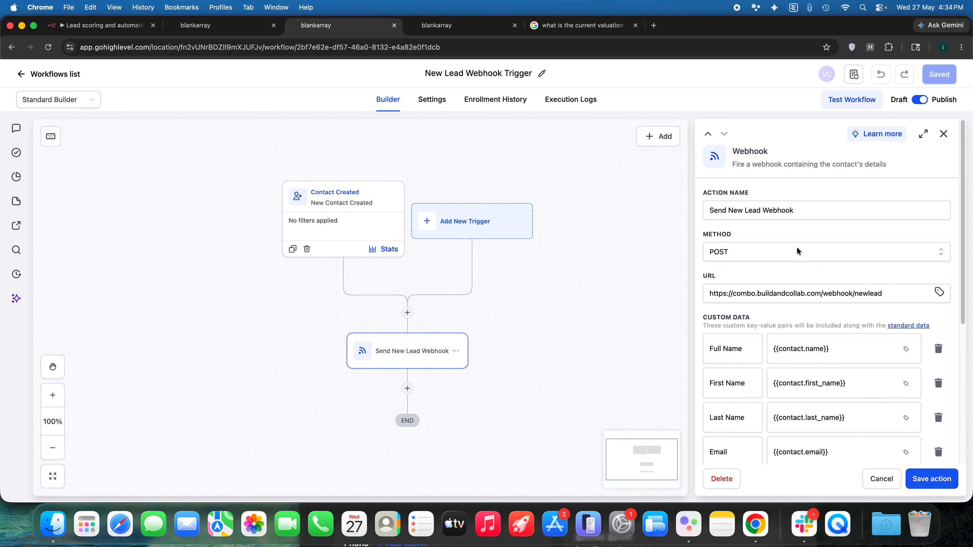
pyautogui.moveTo(892, 295); pyautogui.dragTo(696, 299)
pyautogui.tripleClick(784, 292)
pyautogui.click(839, 273)
# Check the production URL of the n8n Webhook node against the one used in HighLevel.
pyautogui.click(96, 30)
pyautogui.doubleClick(160, 180)
pyautogui.click(380, 143)
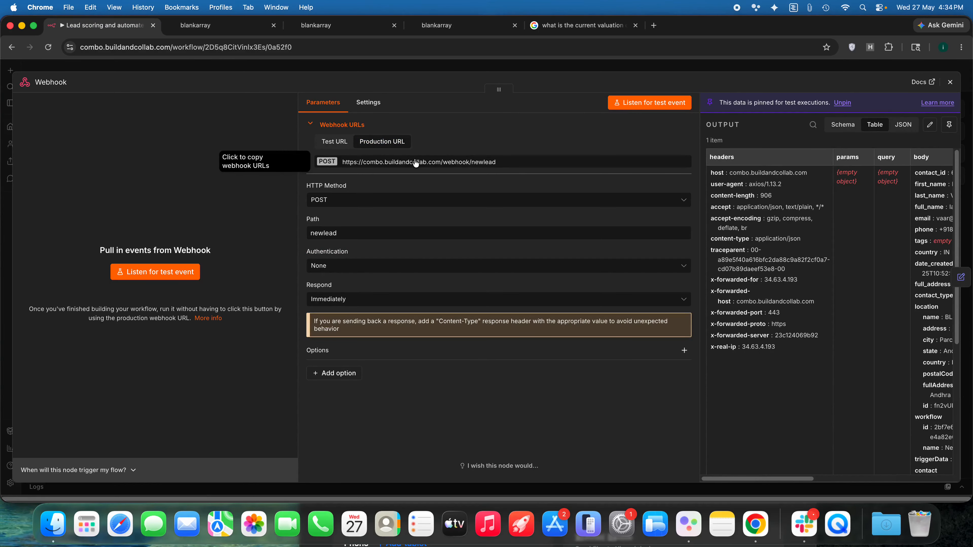
pyautogui.click(949, 81)
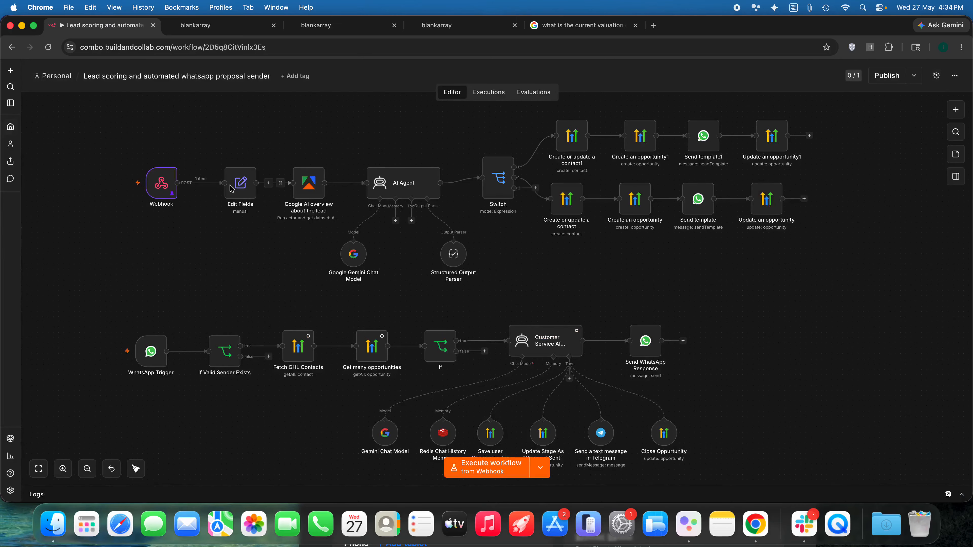
# Look over the HighLevel New Lead Webhook Trigger workflow and the contacts list that feeds it.
pyautogui.click(230, 25)
pyautogui.click(375, 26)
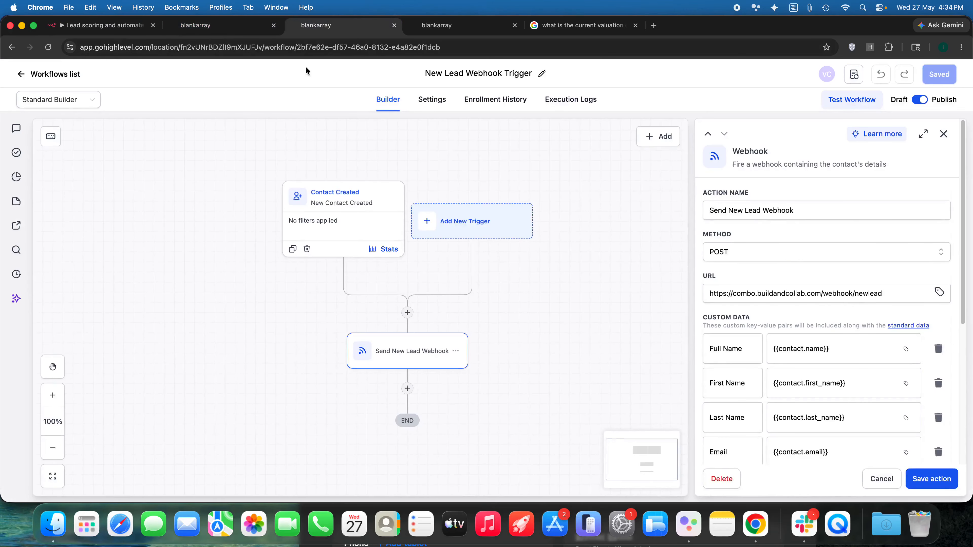
pyautogui.click(207, 26)
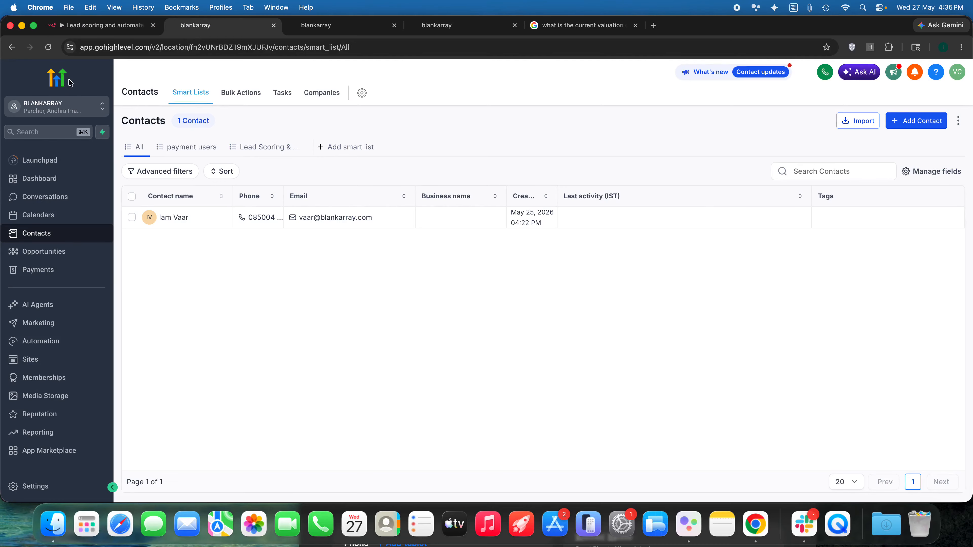
# Locate the Google AI overview node in n8n and examine Google's AI Overview for the Nvidia valuation search as an example.
pyautogui.click(101, 25)
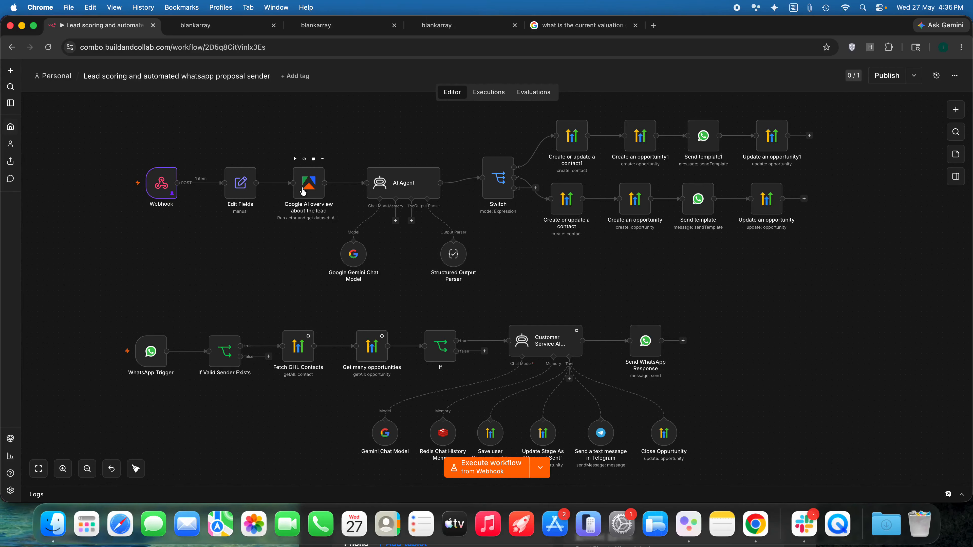
pyautogui.click(590, 24)
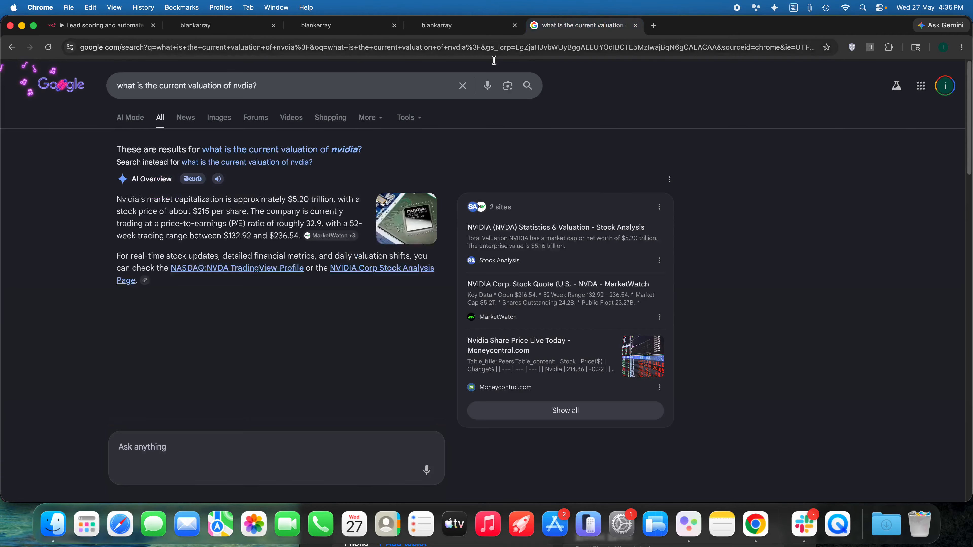
pyautogui.moveTo(121, 194); pyautogui.dragTo(171, 293)
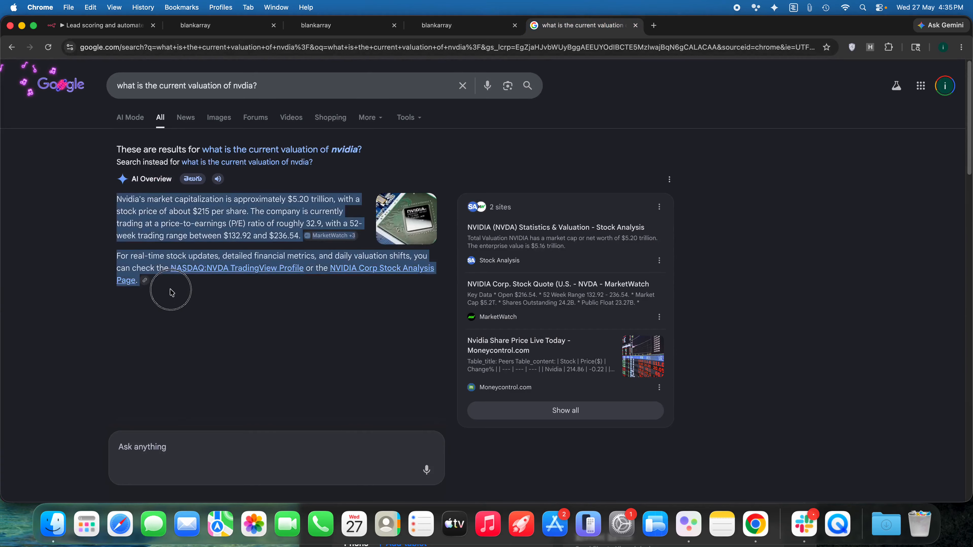
# Return to the n8n workflow and examine the search query in the Input JSON of the Google AI overview node.
pyautogui.click(172, 292)
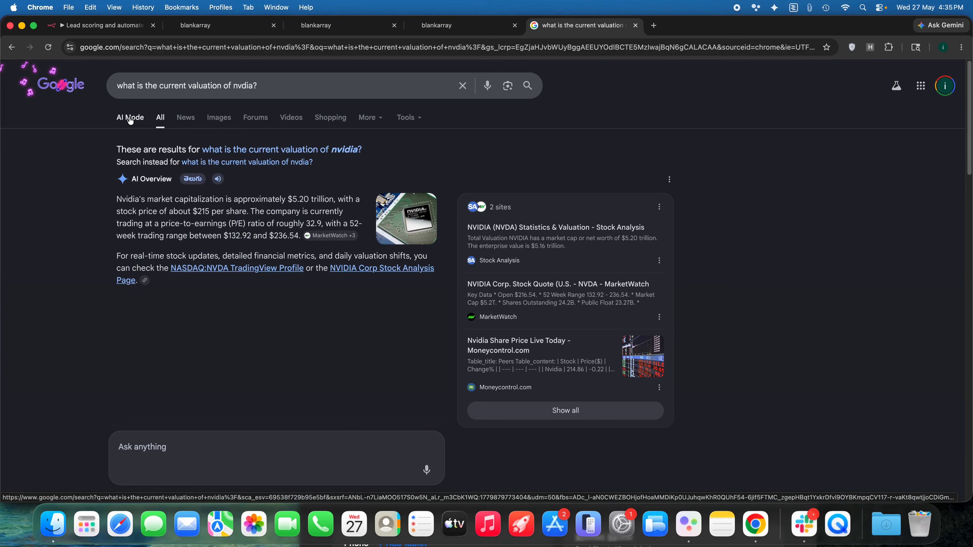
pyautogui.click(101, 25)
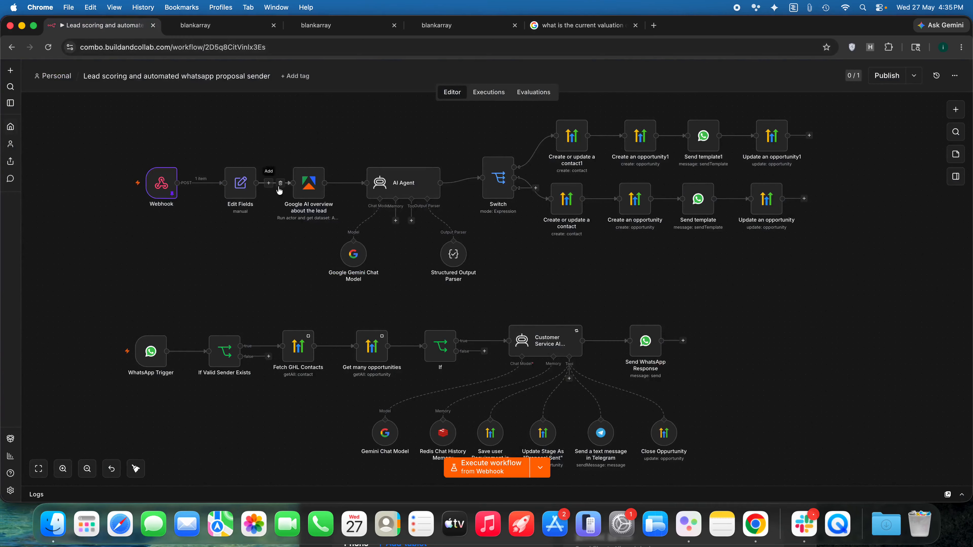
pyautogui.click(372, 135)
pyautogui.moveTo(394, 135); pyautogui.dragTo(317, 128)
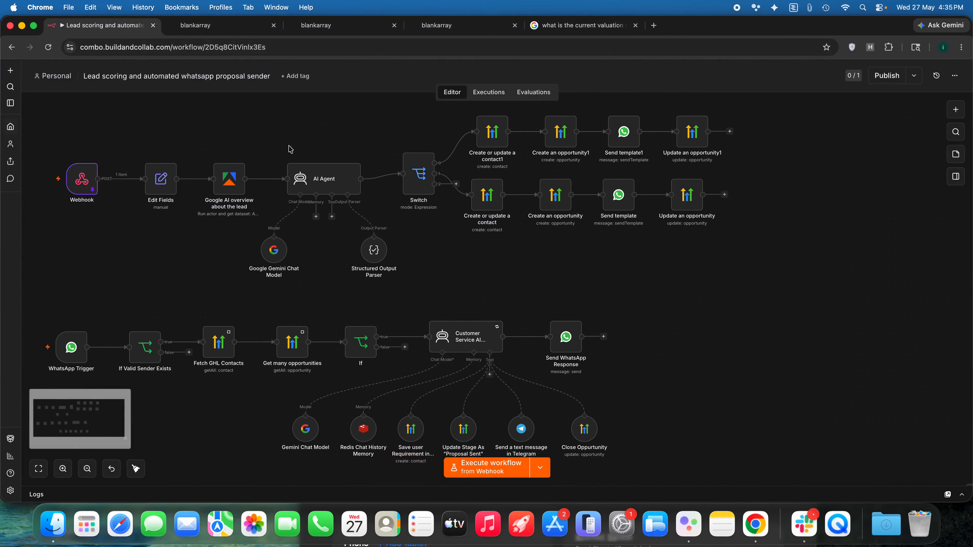
pyautogui.doubleClick(221, 175)
pyautogui.scroll(-3, 456, 312)
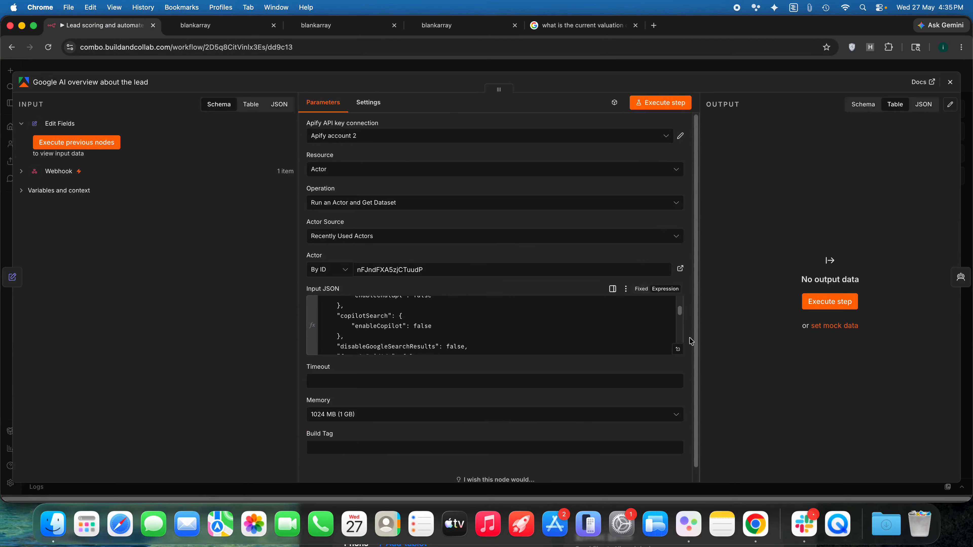
pyautogui.click(679, 352)
pyautogui.scroll(-1, 467, 306)
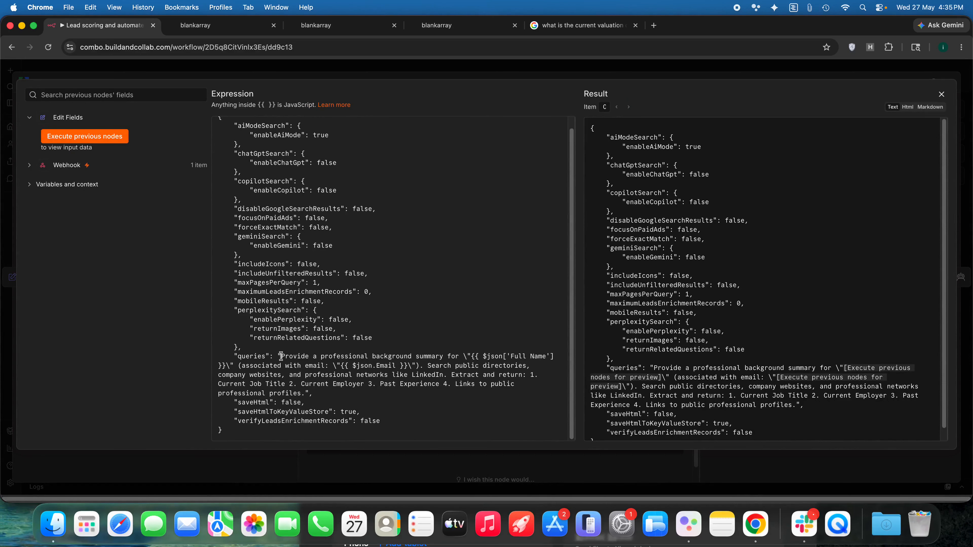
pyautogui.moveTo(280, 356); pyautogui.dragTo(303, 390)
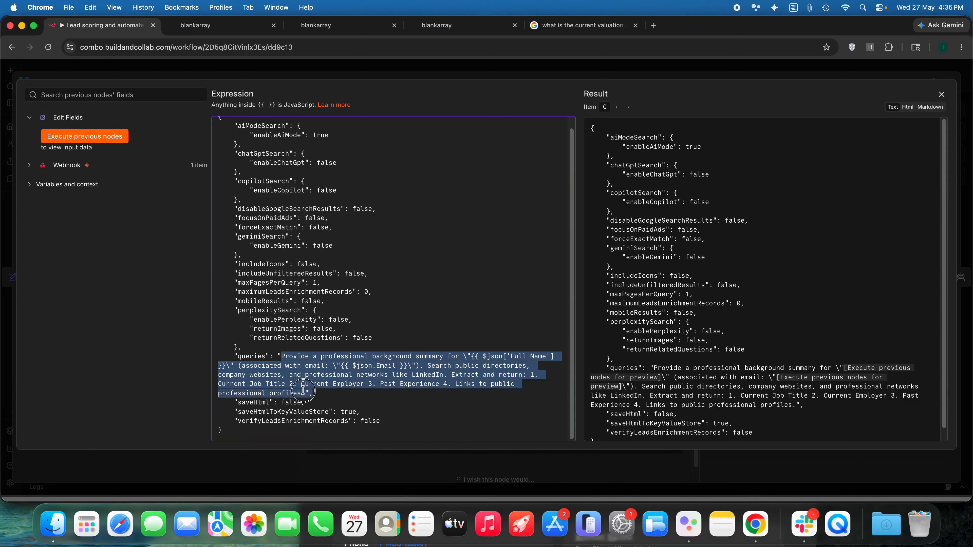
pyautogui.click(398, 362)
pyautogui.click(941, 94)
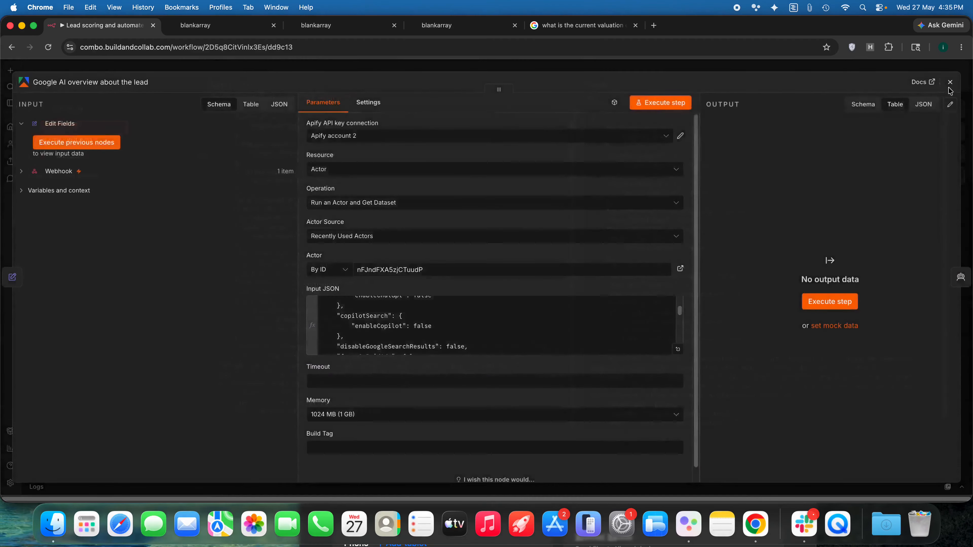
pyautogui.click(949, 80)
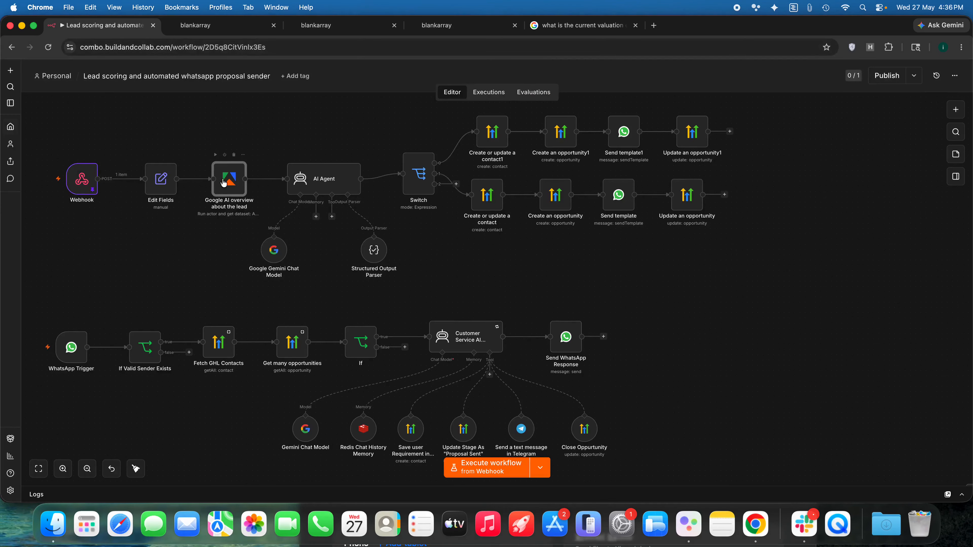
# Examine the AI Agent node's user prompt and the structured output it asks for.
pyautogui.click(293, 131)
pyautogui.click(224, 186)
pyautogui.doubleClick(347, 187)
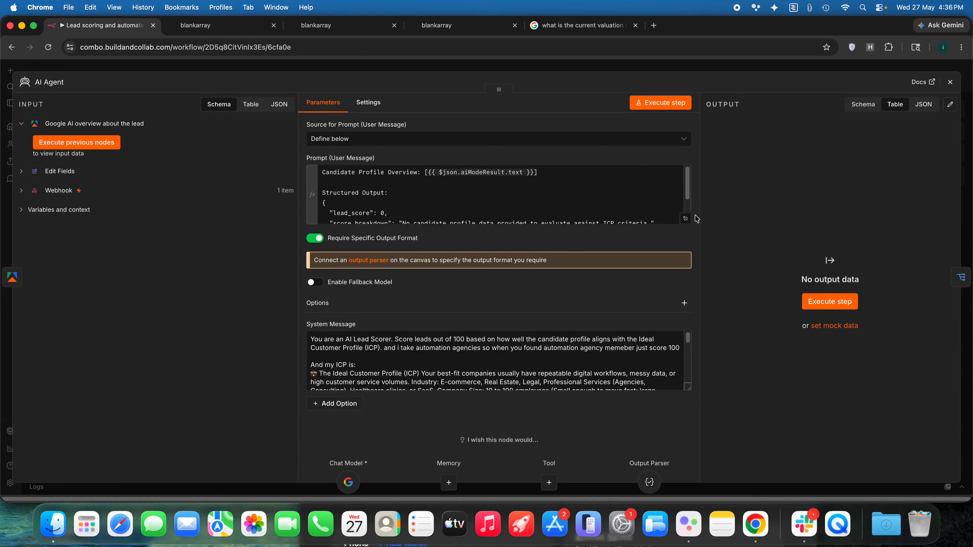
pyautogui.click(685, 219)
pyautogui.moveTo(528, 223); pyautogui.dragTo(337, 243)
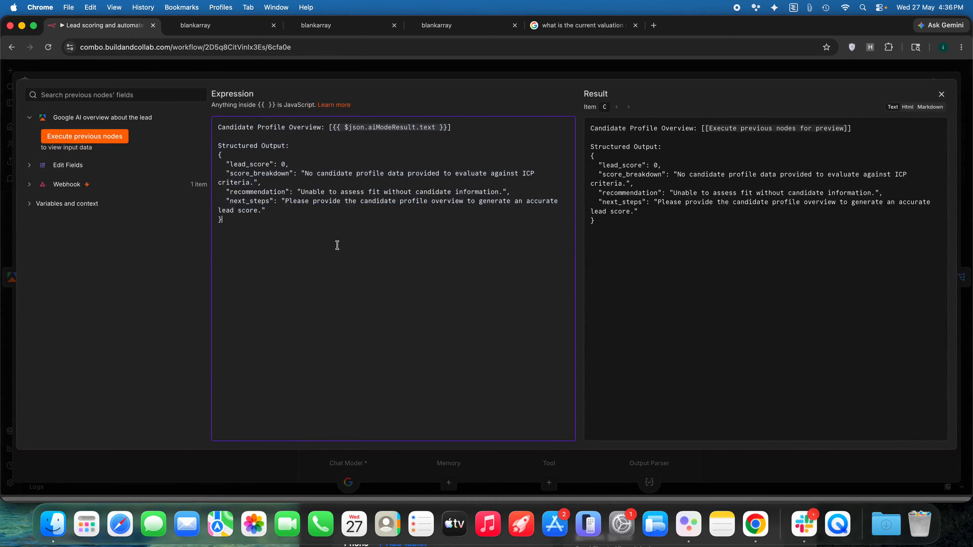
pyautogui.click(941, 94)
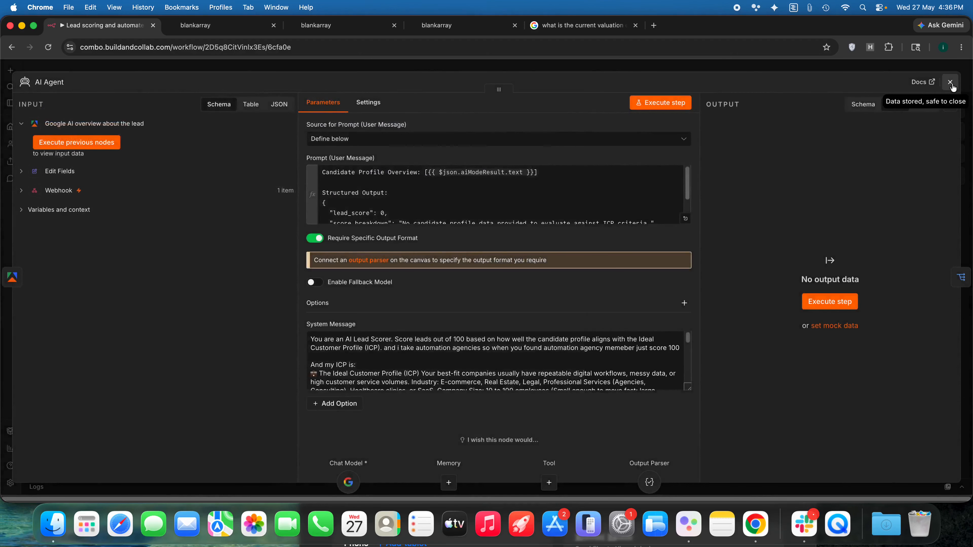
pyautogui.click(950, 82)
pyautogui.moveTo(196, 182)
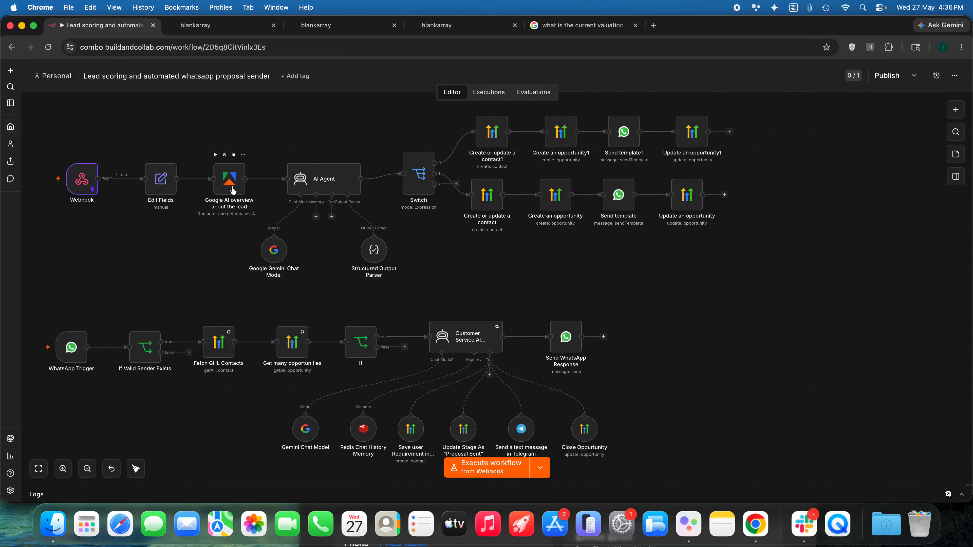
# Examine the lead score >= 80 condition in the Switch node's output index and the upper branch of nodes it feeds.
pyautogui.click(421, 177)
pyautogui.doubleClick(421, 176)
pyautogui.click(334, 204)
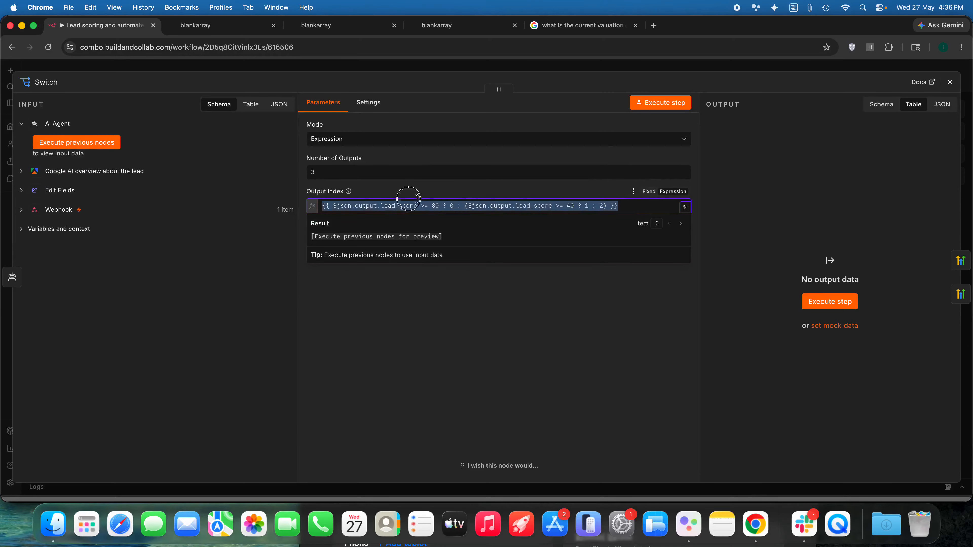
pyautogui.click(435, 207)
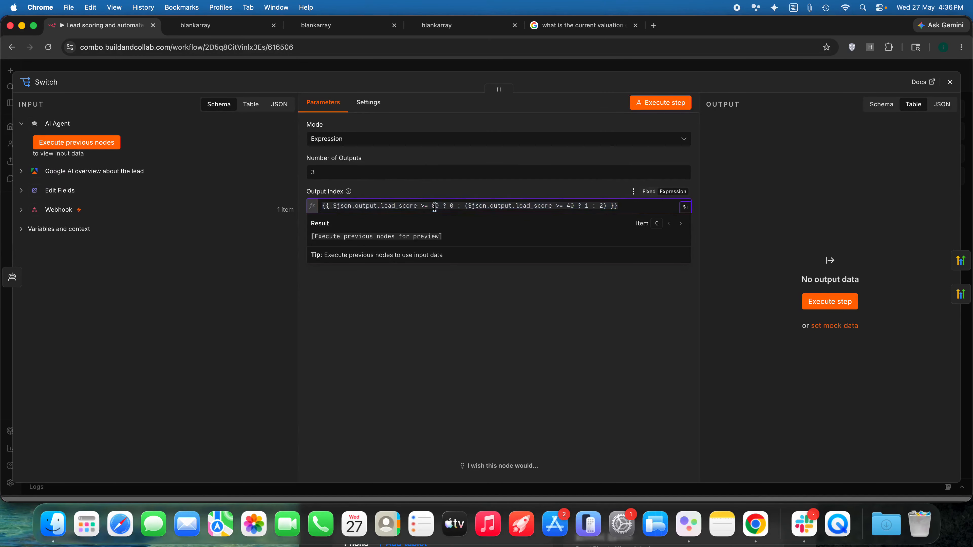
pyautogui.moveTo(440, 206); pyautogui.dragTo(420, 206)
pyautogui.click(950, 82)
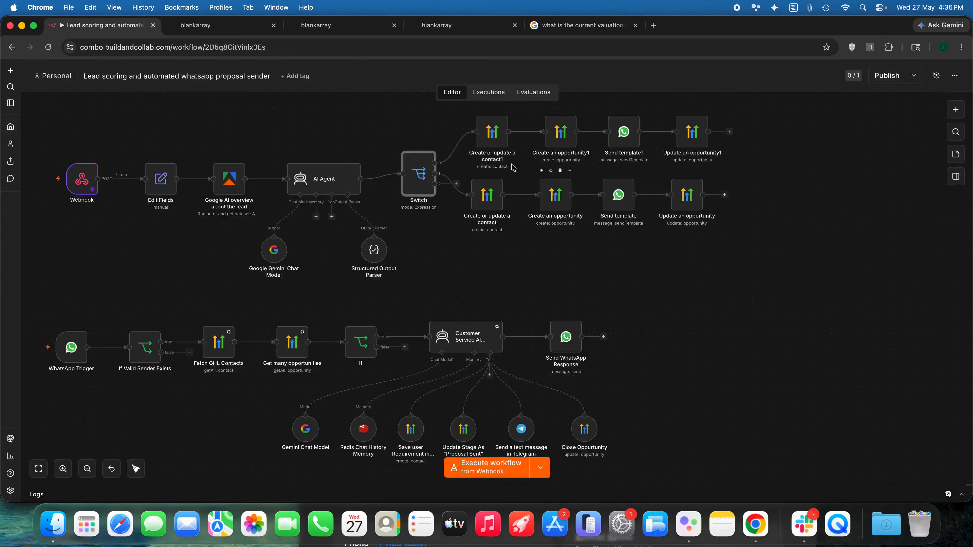
pyautogui.moveTo(459, 113); pyautogui.dragTo(785, 166)
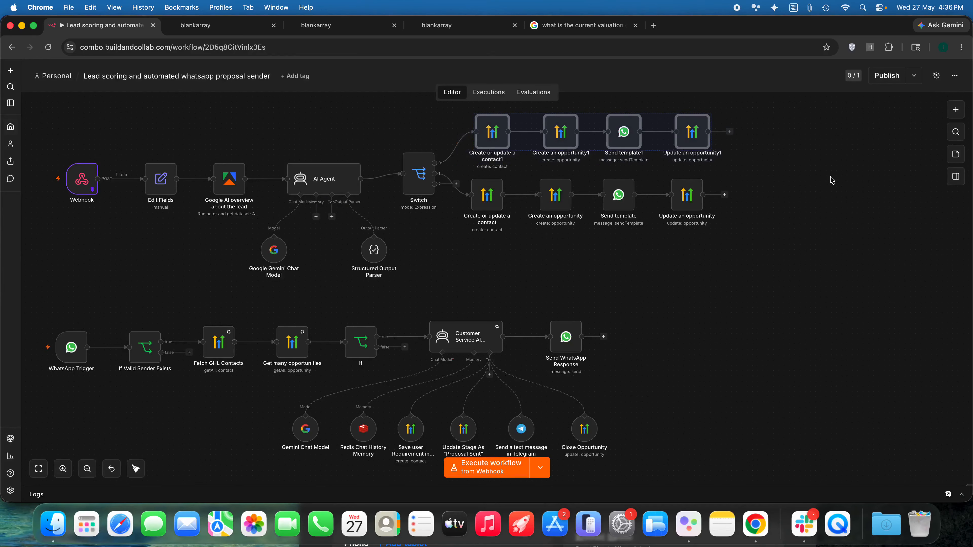
# Examine the Switch node's lead score >= 40 condition and the lower branch of nodes it routes to.
pyautogui.doubleClick(418, 175)
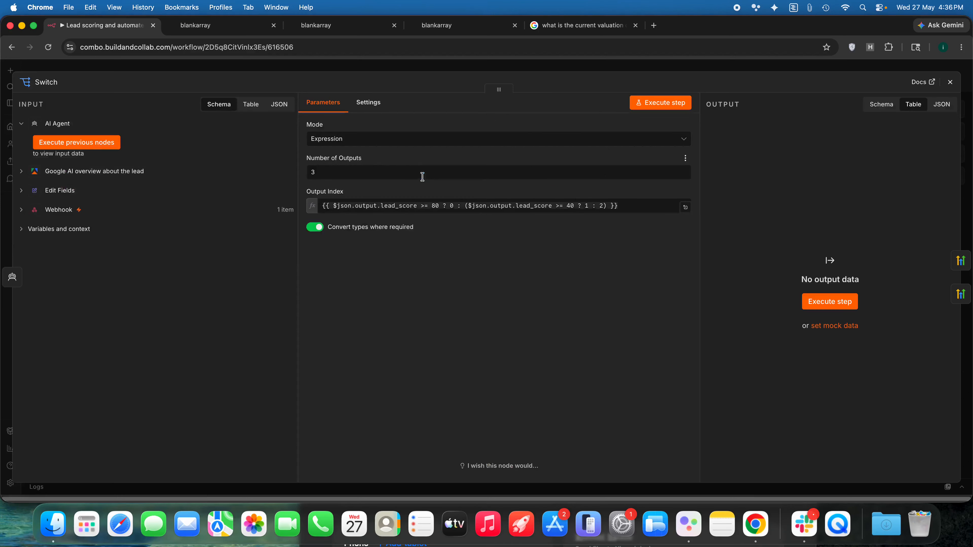
pyautogui.moveTo(464, 206); pyautogui.dragTo(575, 206)
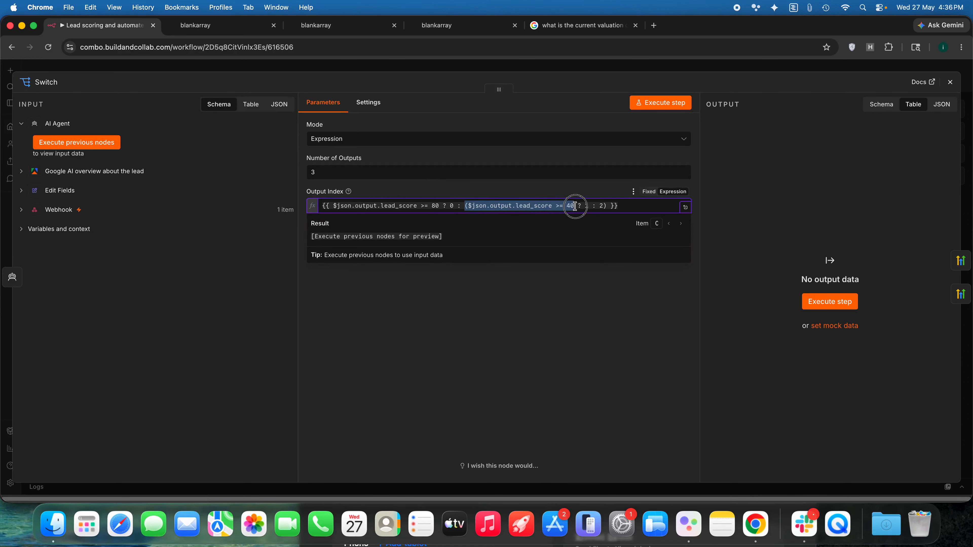
pyautogui.click(637, 208)
pyautogui.click(813, 183)
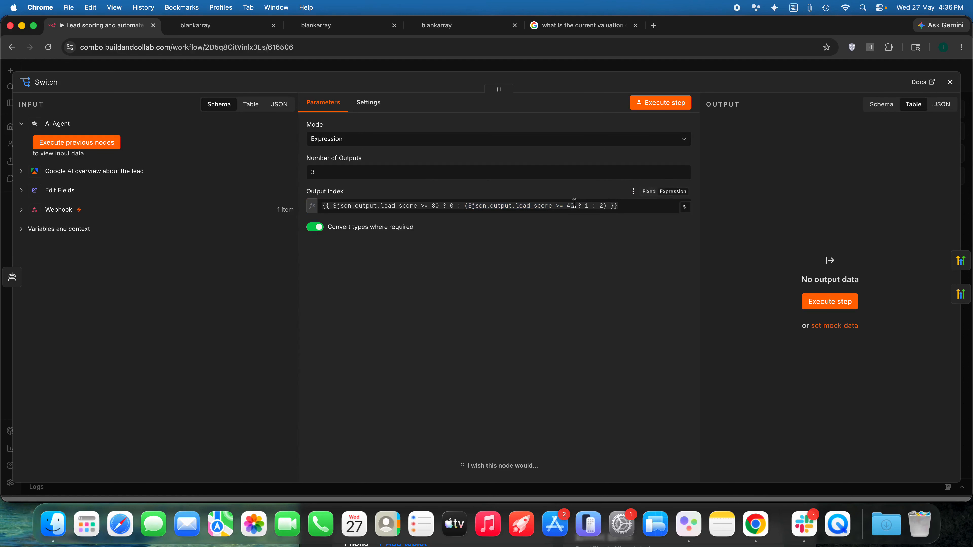
pyautogui.click(950, 82)
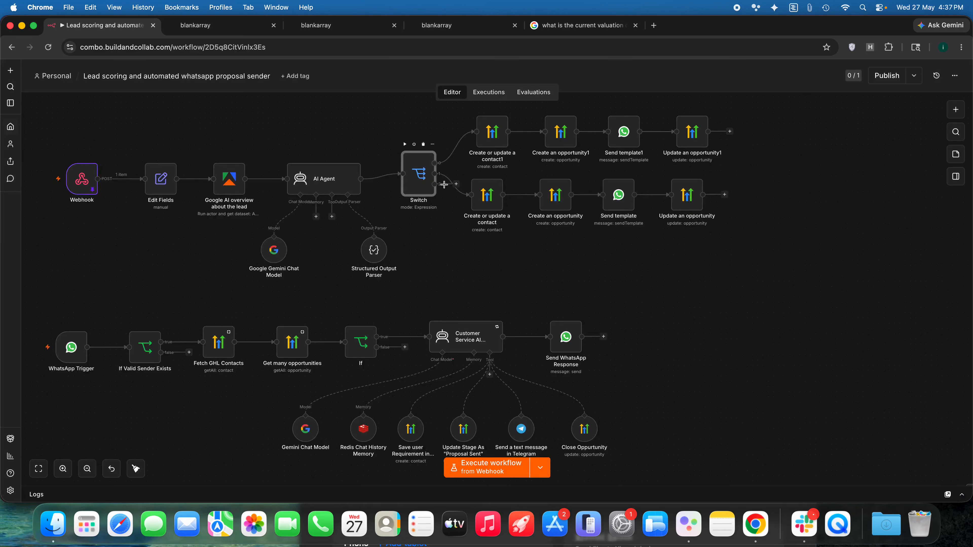
pyautogui.moveTo(443, 185); pyautogui.dragTo(737, 247)
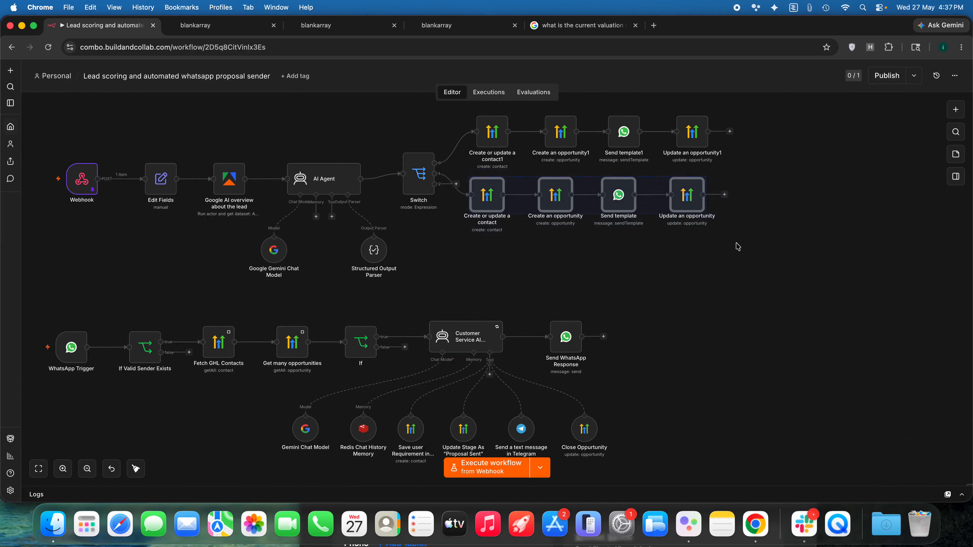
# Check how the Switch expression handles scores under 40 and trace its unconnected third output without adding a node.
pyautogui.doubleClick(418, 175)
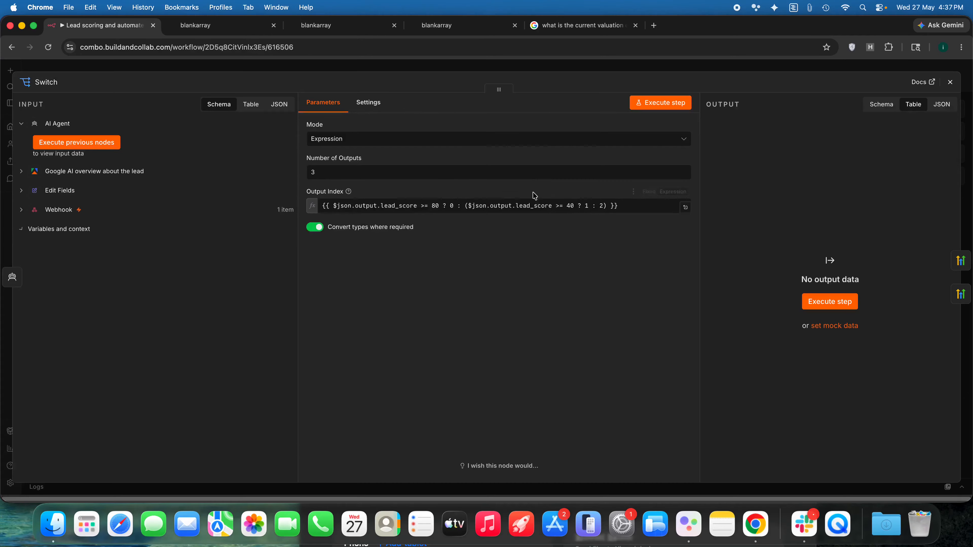
pyautogui.click(578, 207)
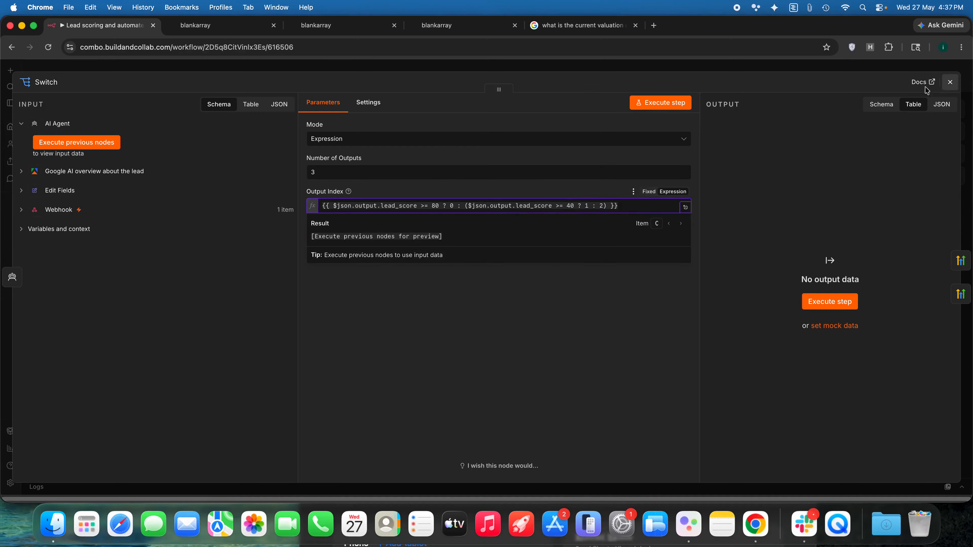
pyautogui.click(950, 81)
pyautogui.moveTo(456, 184); pyautogui.dragTo(479, 278)
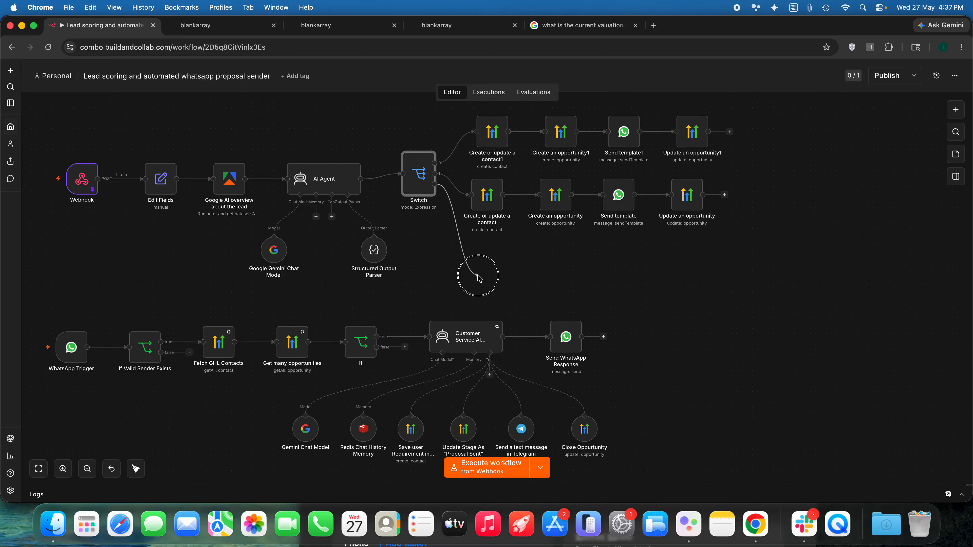
pyautogui.moveTo(479, 278); pyautogui.dragTo(475, 273)
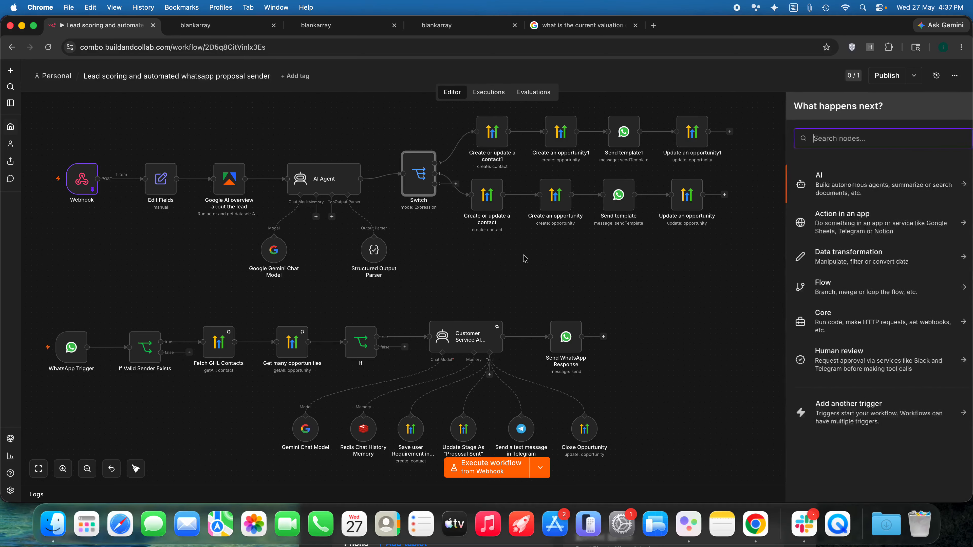
pyautogui.click(525, 258)
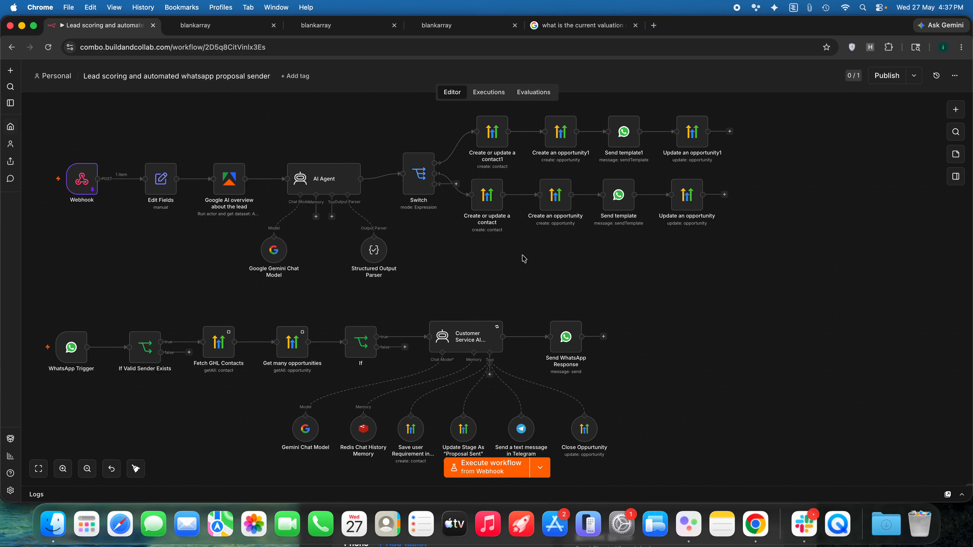
# Look over the Create or update a contact1 node and examine the JSON example in the Structured Output Parser.
pyautogui.doubleClick(493, 134)
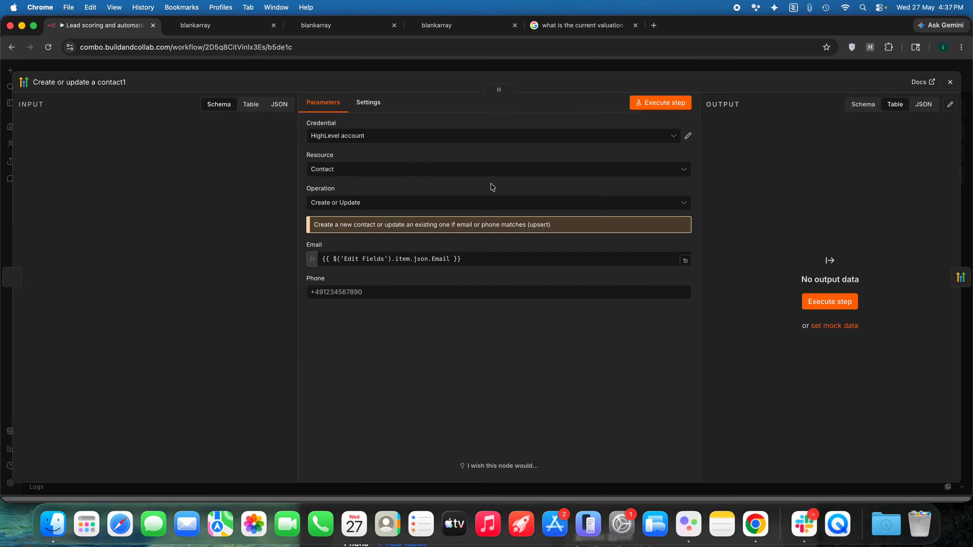
pyautogui.click(380, 333)
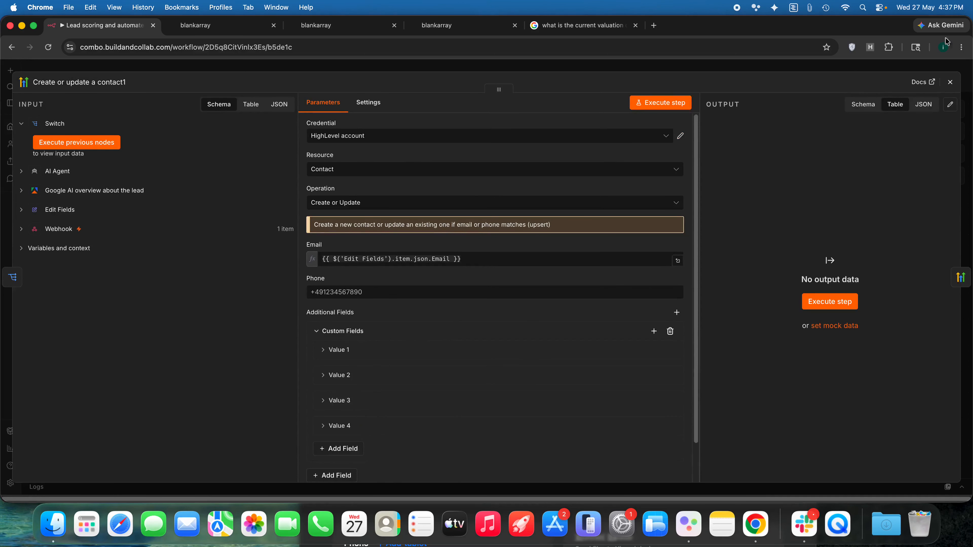
pyautogui.click(950, 82)
pyautogui.click(322, 191)
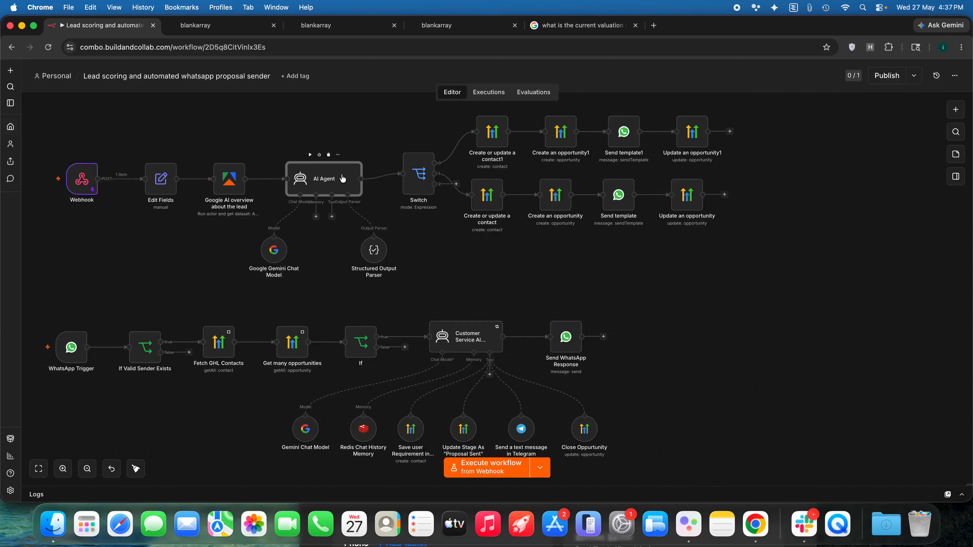
pyautogui.doubleClick(370, 250)
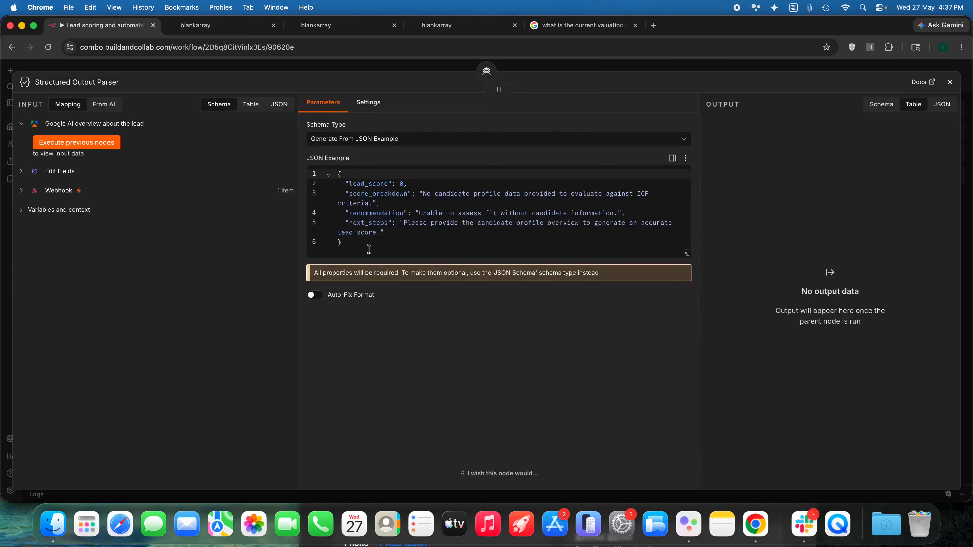
pyautogui.moveTo(342, 184); pyautogui.dragTo(426, 249)
pyautogui.click(950, 82)
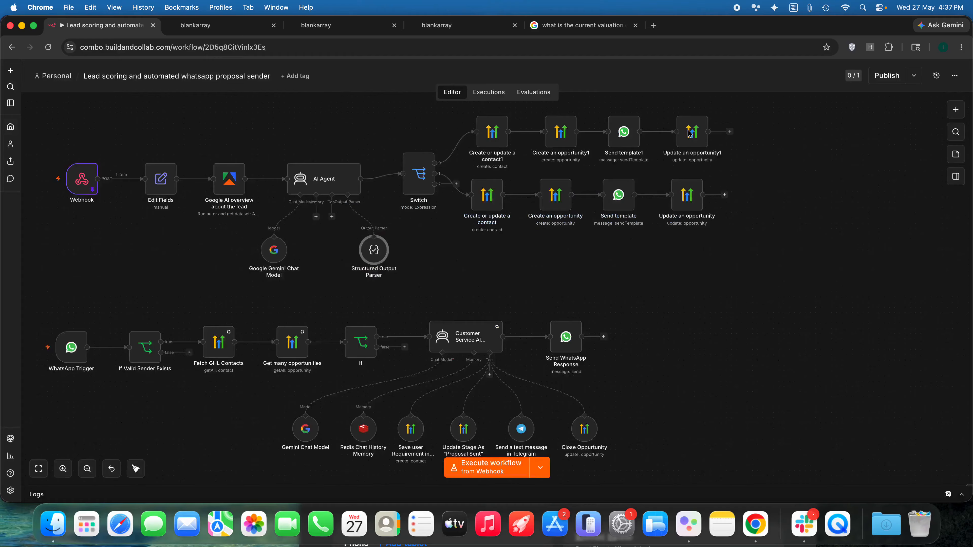
# Examine the custom field values mapped in the Create or update a contact1 node, and switch to the HighLevel contacts list.
pyautogui.doubleClick(497, 143)
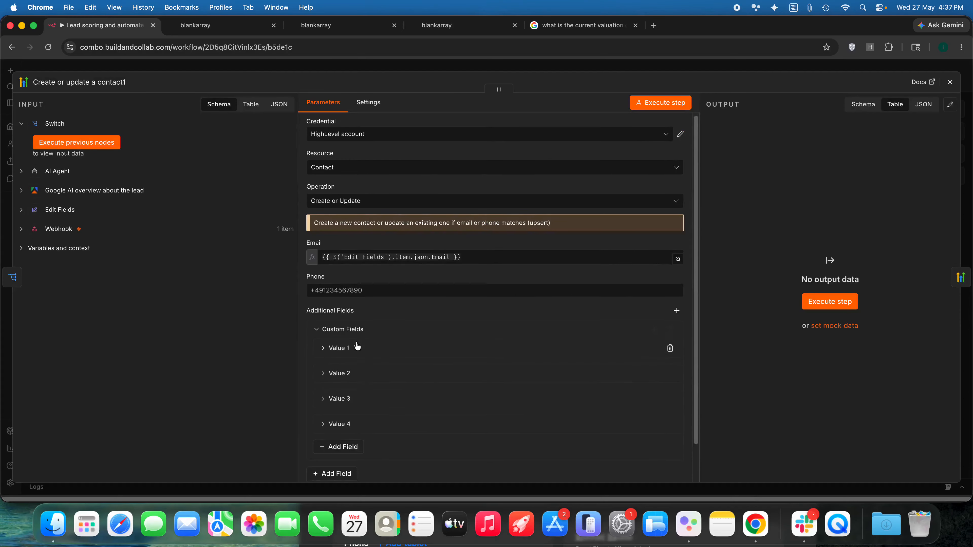
pyautogui.click(374, 308)
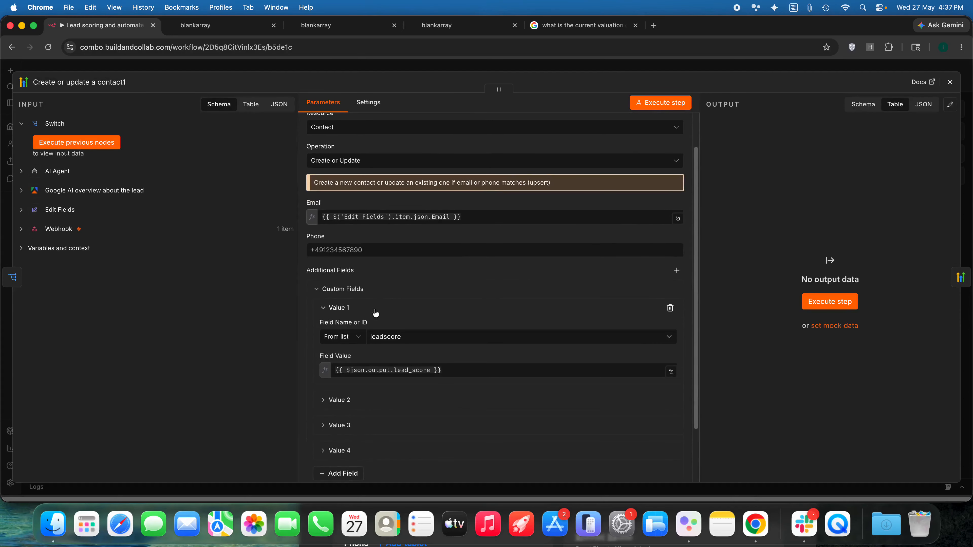
pyautogui.click(348, 400)
pyautogui.scroll(-3, 348, 400)
pyautogui.click(360, 370)
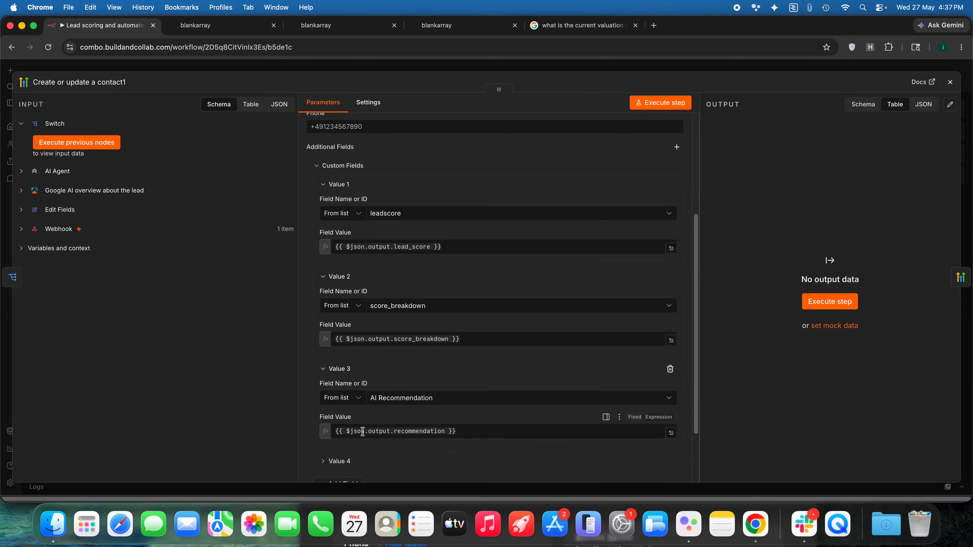
pyautogui.click(383, 460)
pyautogui.click(209, 26)
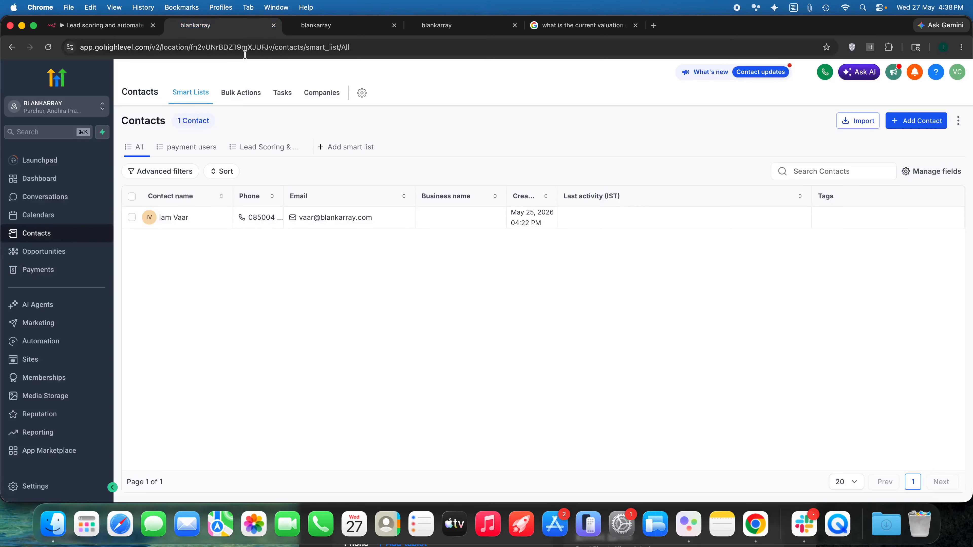
# Review the lead score and AI recommendation columns in the Lead Scoring smart list, and close the Create or update a contact1 node in the workflow.
pyautogui.click(279, 146)
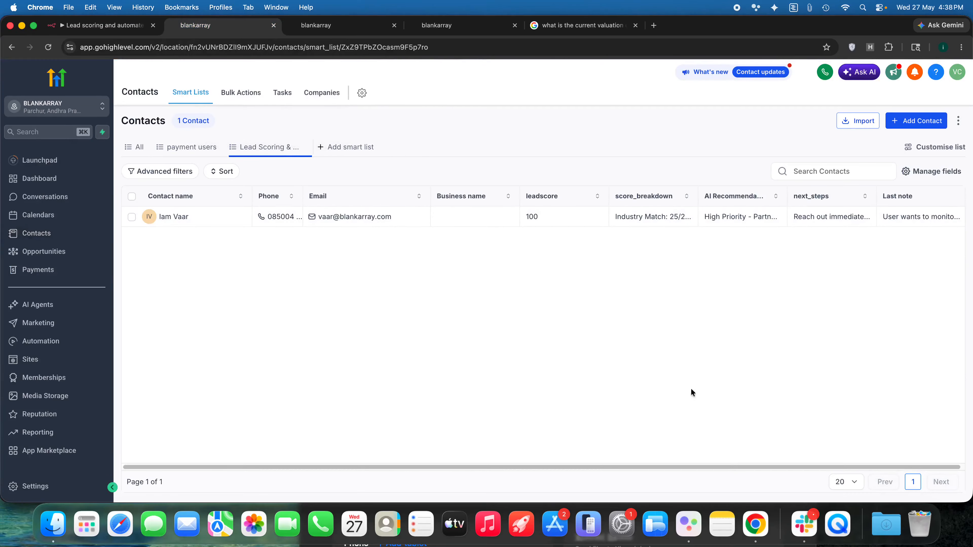
pyautogui.moveTo(679, 467); pyautogui.dragTo(725, 461)
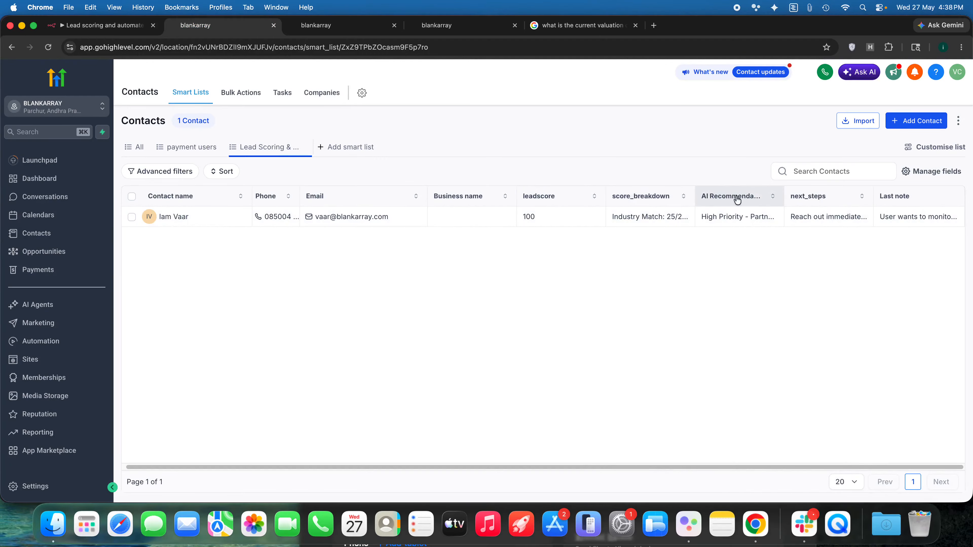
pyautogui.click(129, 27)
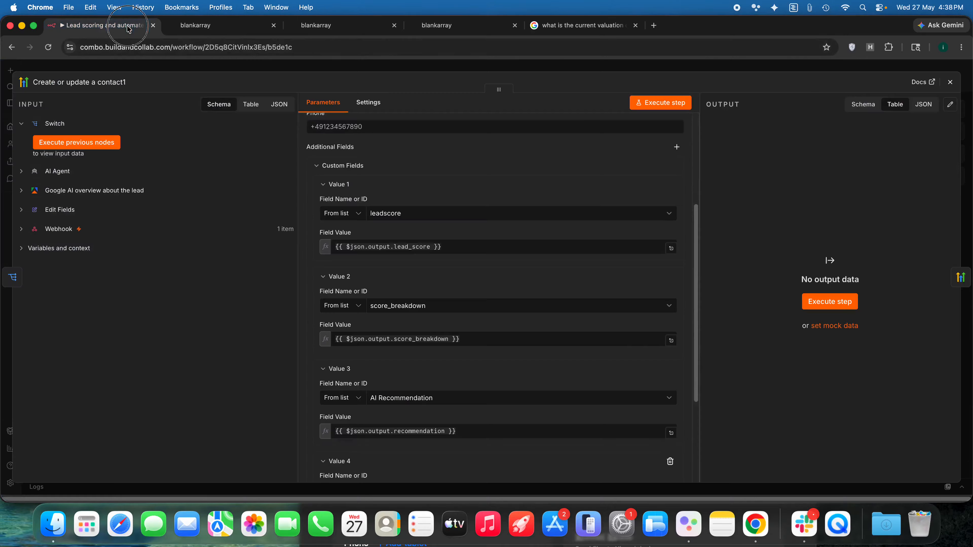
pyautogui.click(950, 82)
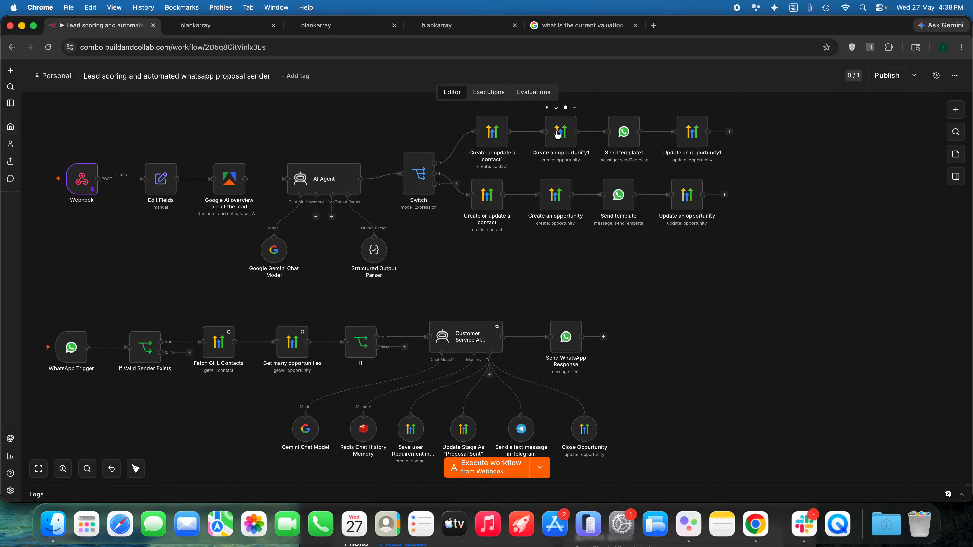
# Review the stages of the marketing_pipeline in HighLevel, from New Lead to Closed, and return to the n8n workflow.
pyautogui.click(337, 25)
pyautogui.click(459, 25)
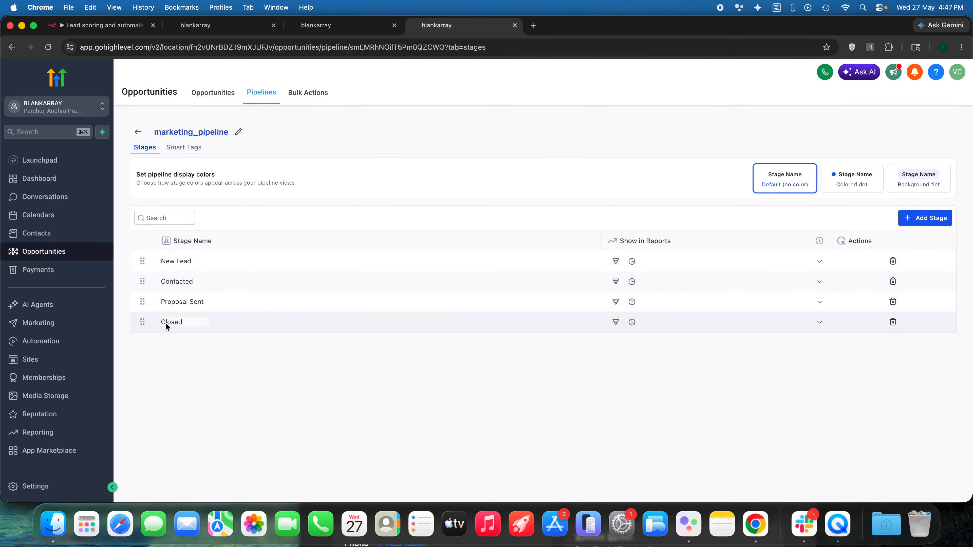
pyautogui.click(98, 26)
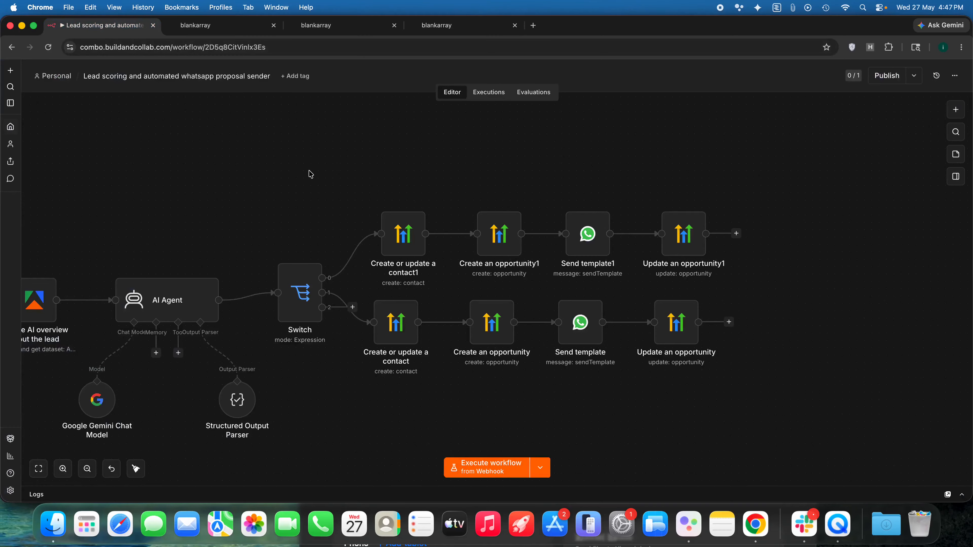
# Trace the Switch node's two branches and relate the Create an opportunity1 node to the marketing_pipeline in HighLevel.
pyautogui.click(162, 302)
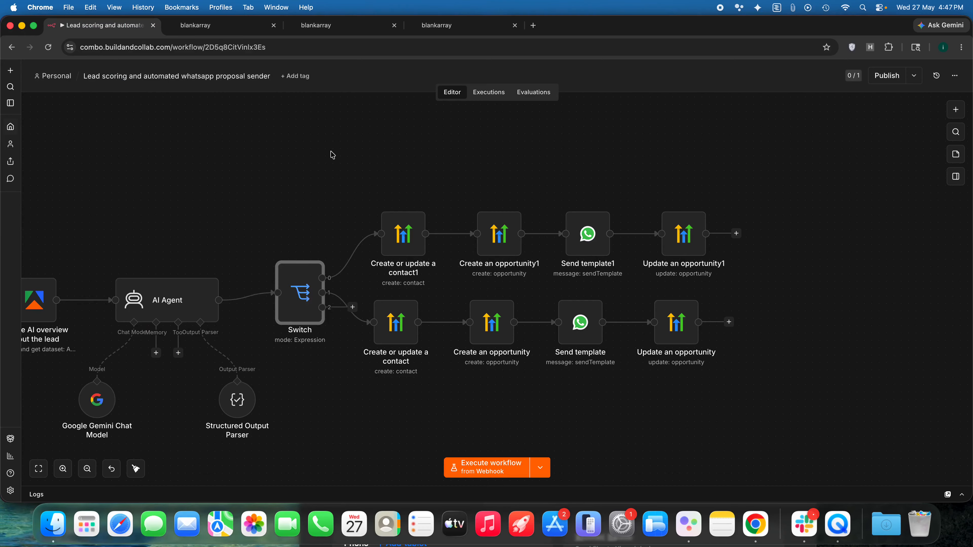
pyautogui.moveTo(335, 128); pyautogui.dragTo(741, 420)
pyautogui.press('super+4')
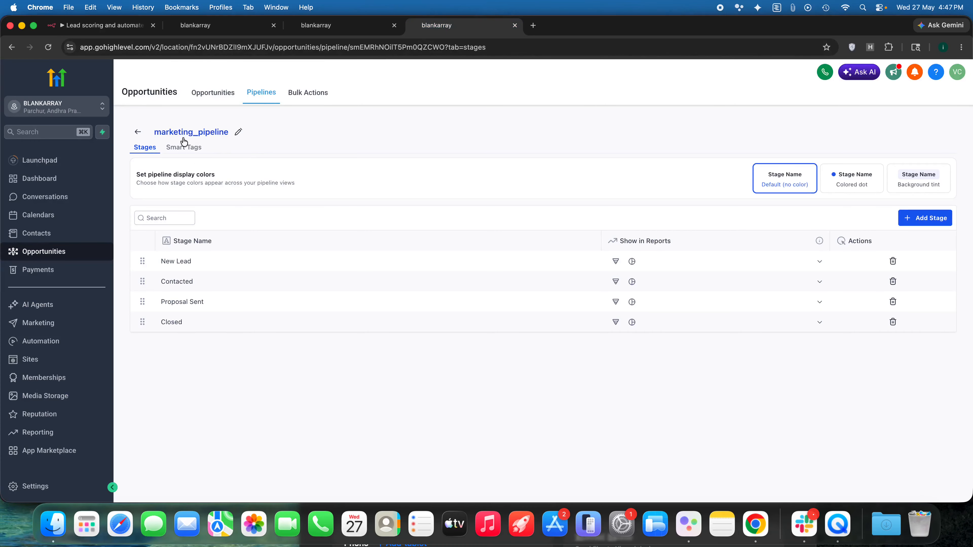
pyautogui.press('super+1')
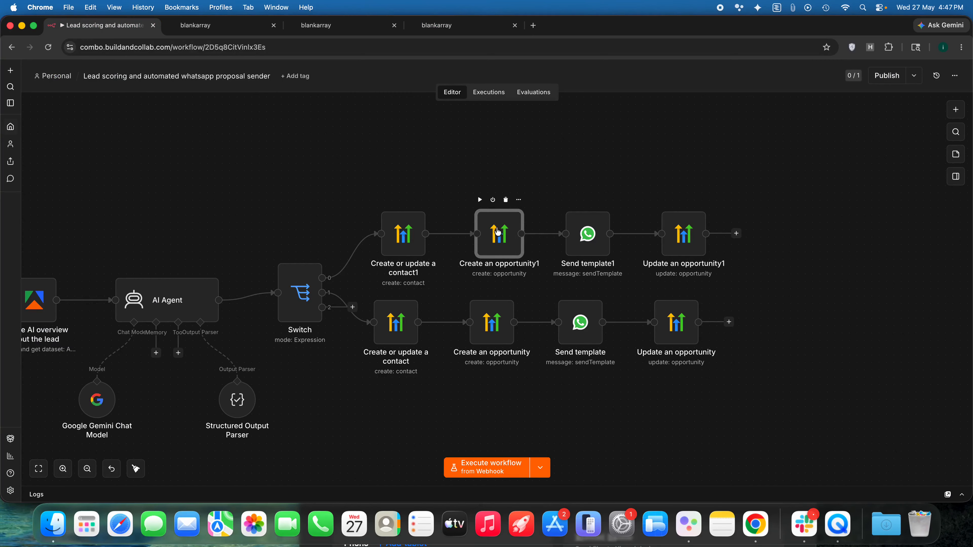
pyautogui.click(470, 35)
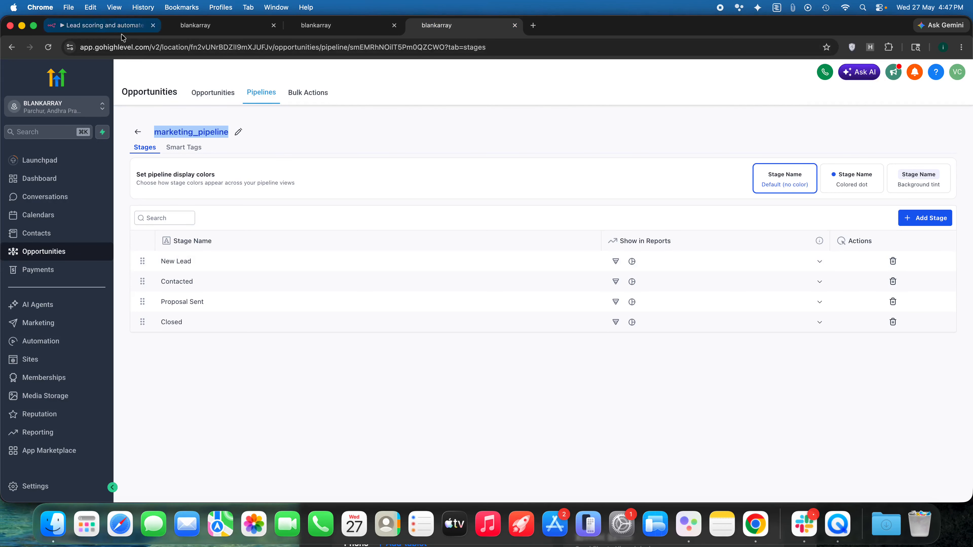
# Point out the Send template1 and Update an opportunity1 nodes and check the Contacted stage in the marketing_pipeline.
pyautogui.click(102, 26)
pyautogui.click(585, 235)
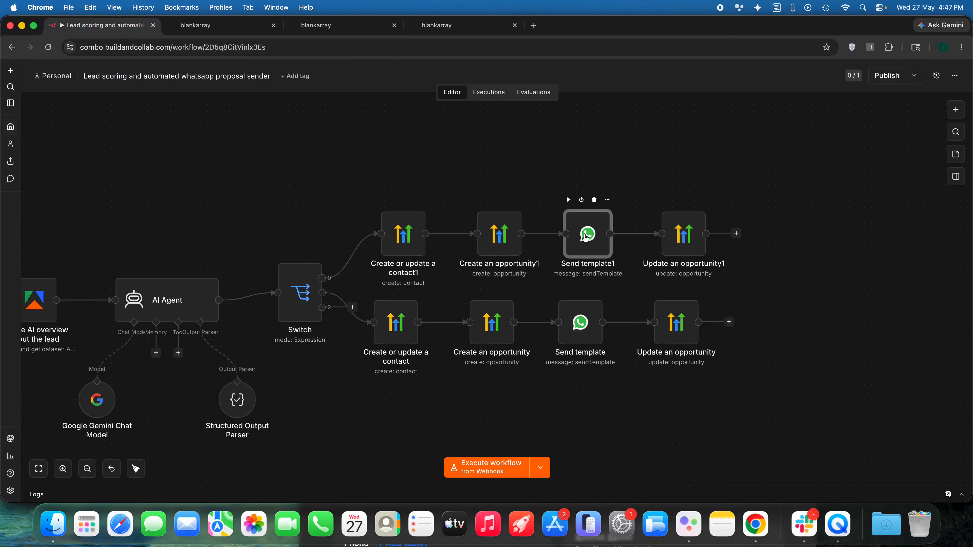
pyautogui.click(690, 249)
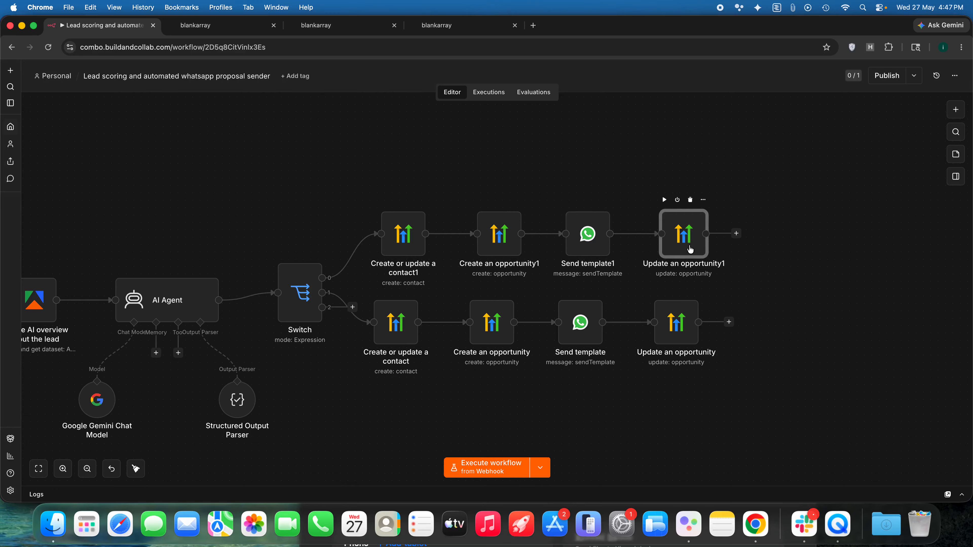
pyautogui.click(436, 26)
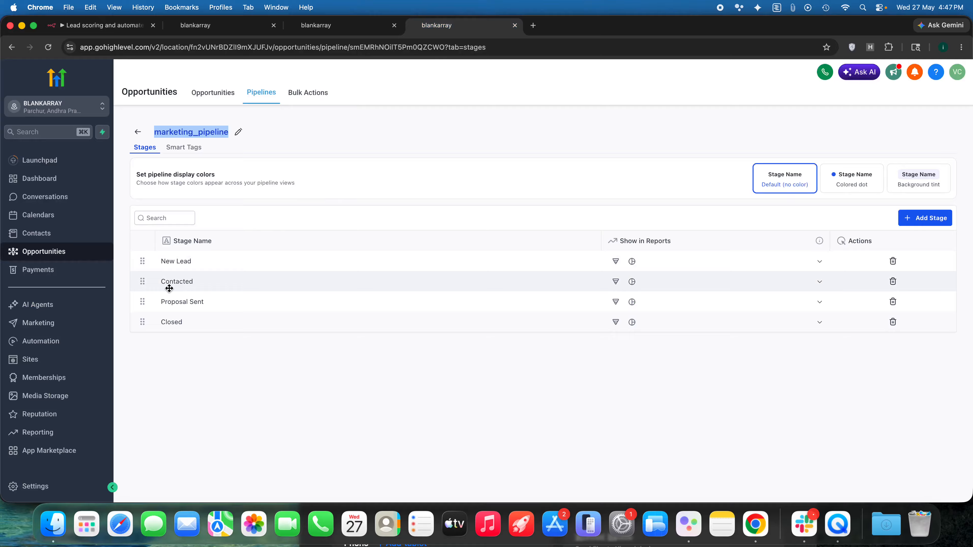
pyautogui.click(98, 25)
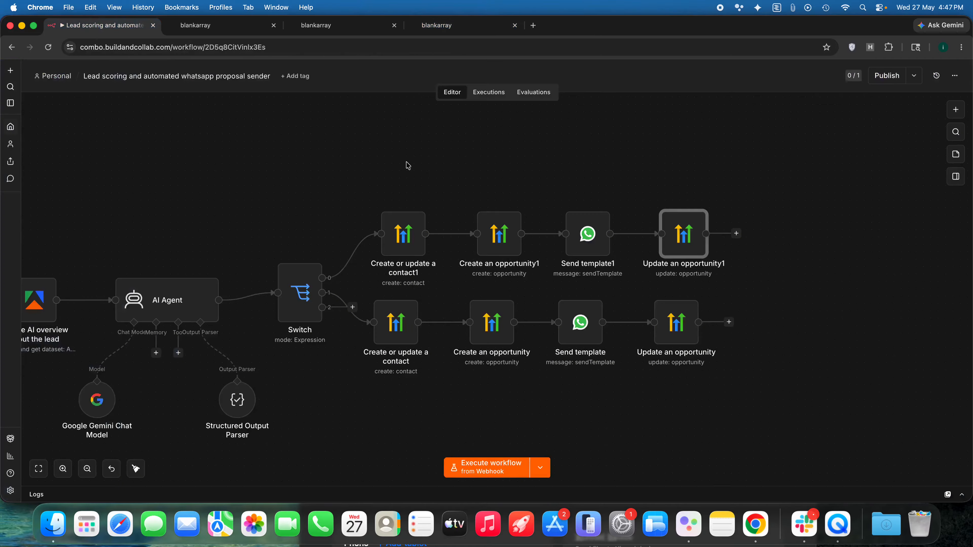
# Look over the opportunity branches within the full workflow and single out the Send template1 node.
pyautogui.moveTo(582, 252)
pyautogui.click(711, 169)
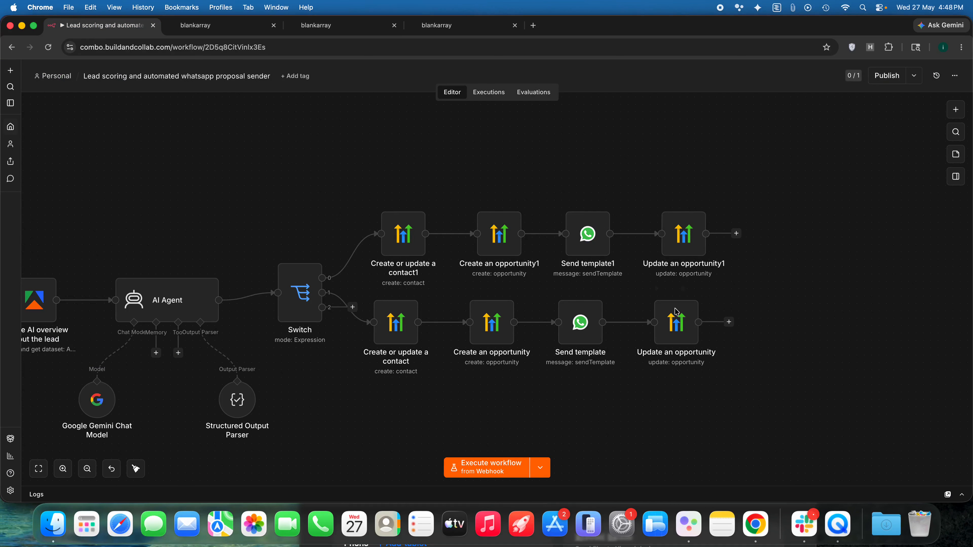
pyautogui.moveTo(525, 433); pyautogui.dragTo(724, 304)
pyautogui.scroll(-4, 724, 303)
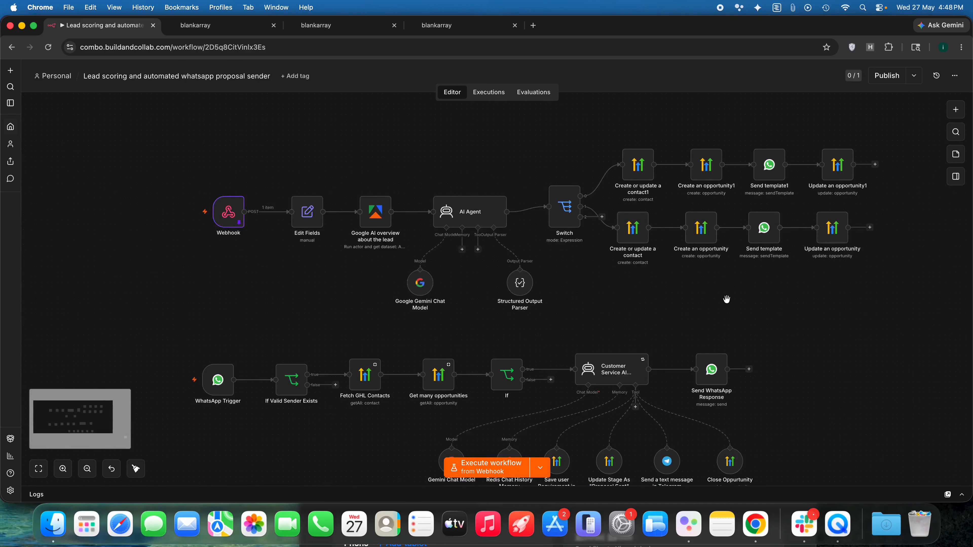
pyautogui.scroll(-1, 769, 171)
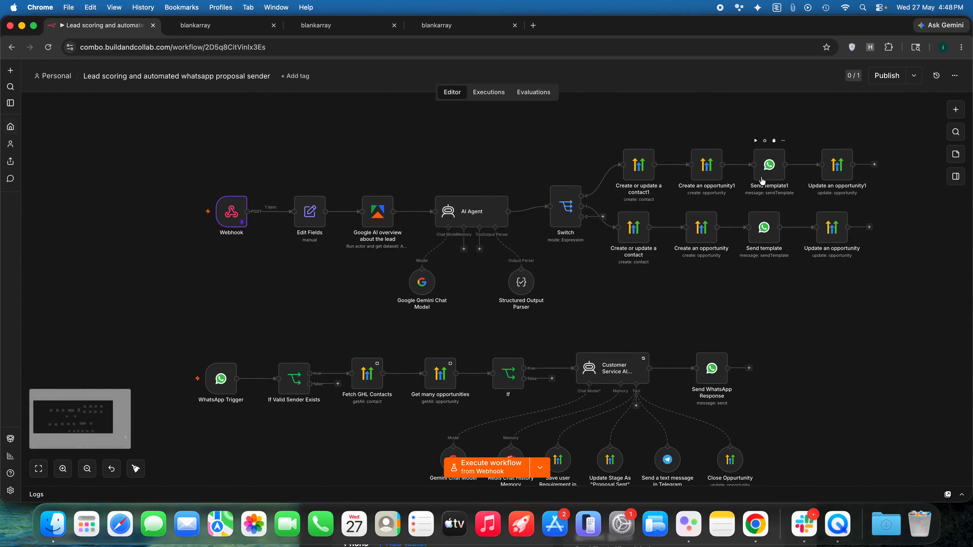
pyautogui.click(768, 169)
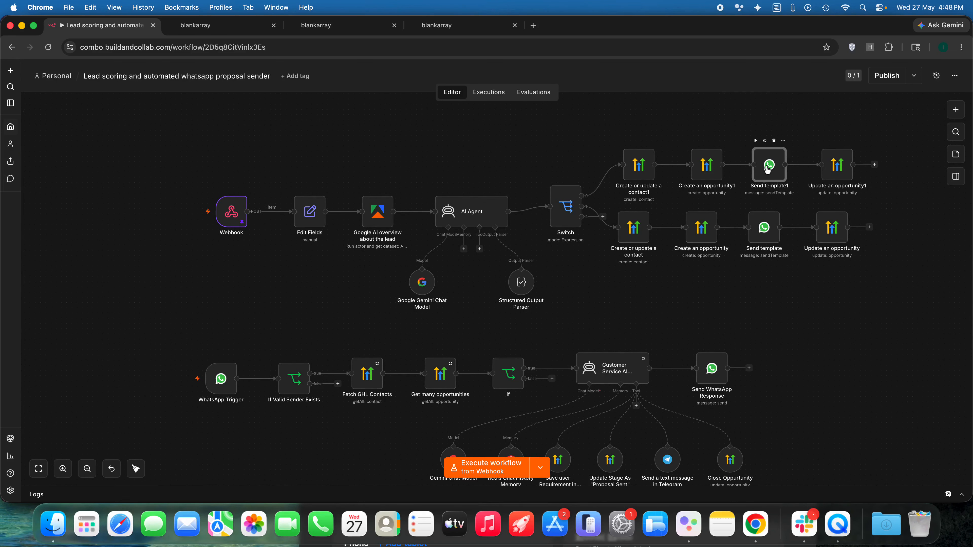
# Highlight the whole WhatsApp reply flow from the WhatsApp Trigger to Send WhatsApp Response, and clear the selection.
pyautogui.scroll(-1, 768, 168)
pyautogui.click(192, 316)
pyautogui.scroll(-5, 178, 232)
pyautogui.moveTo(149, 243); pyautogui.dragTo(828, 423)
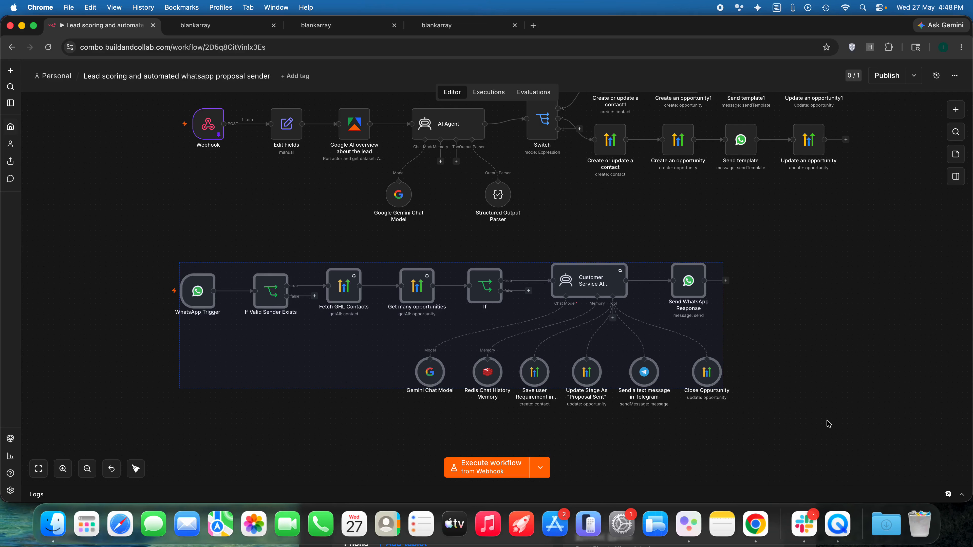
pyautogui.click(828, 423)
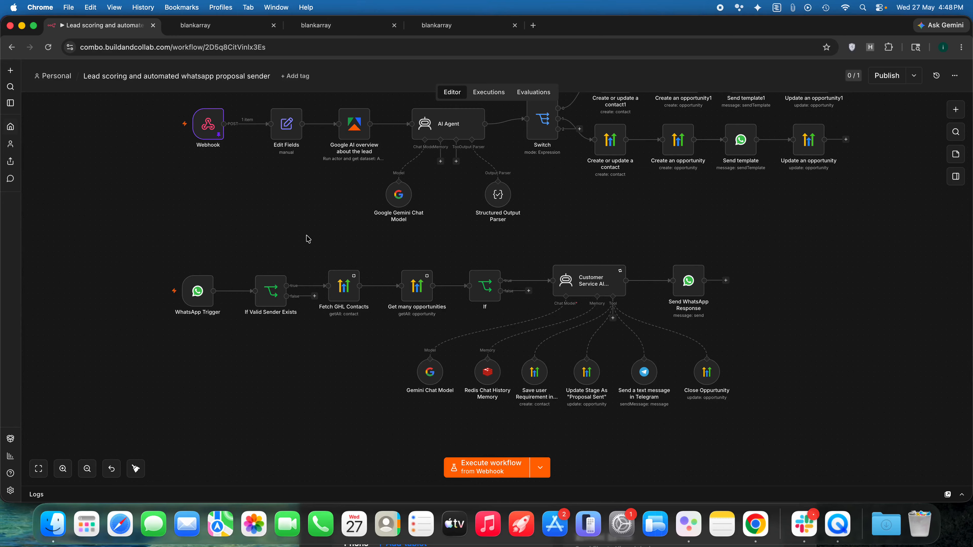
# Point out the Fetch GHL Contacts node, the Customer Service AI agent and its tool for saving user requirements.
pyautogui.moveTo(308, 241); pyautogui.dragTo(374, 332)
pyautogui.moveTo(311, 237); pyautogui.dragTo(366, 346)
pyautogui.click(367, 346)
pyautogui.click(576, 283)
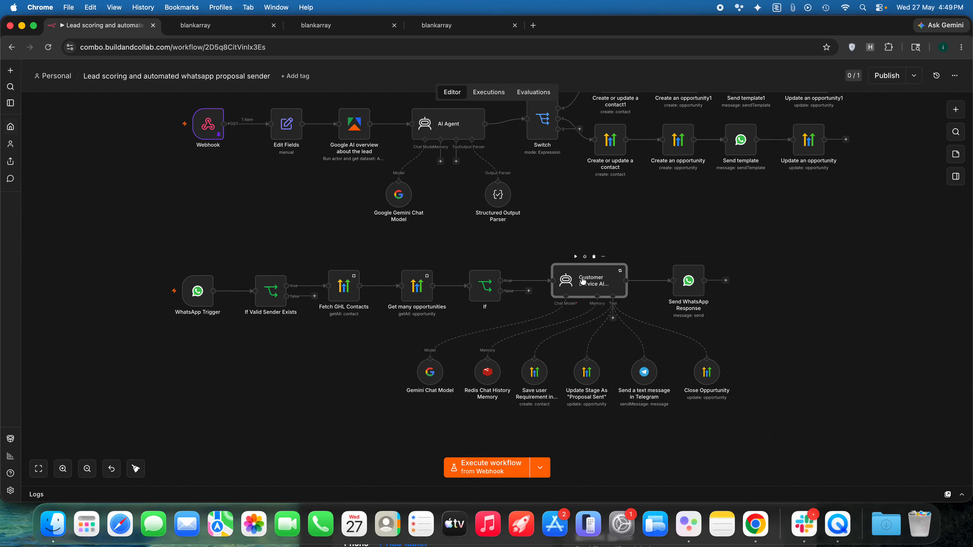
pyautogui.click(543, 376)
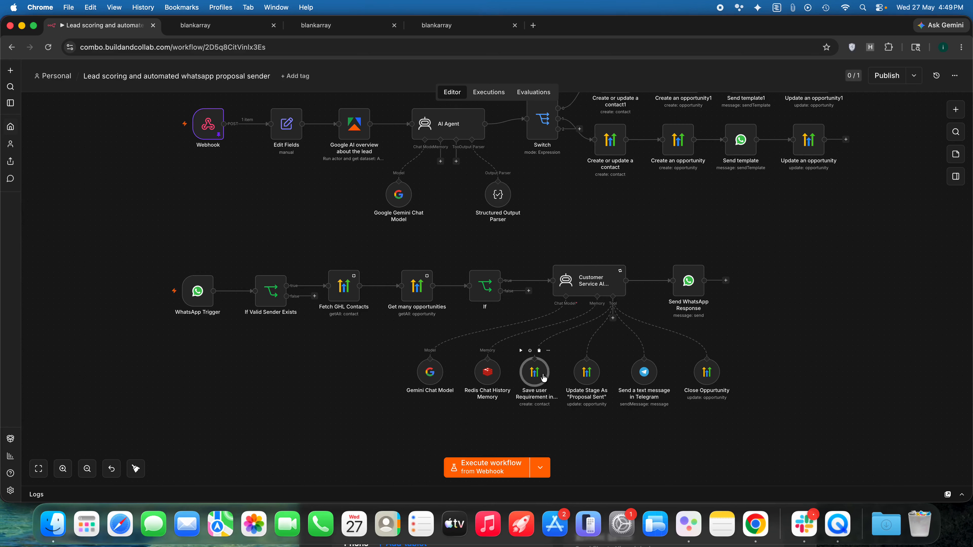
# Read the contact's Last note in the Lead Scoring smart list and return to the overview of both n8n flows.
pyautogui.click(214, 25)
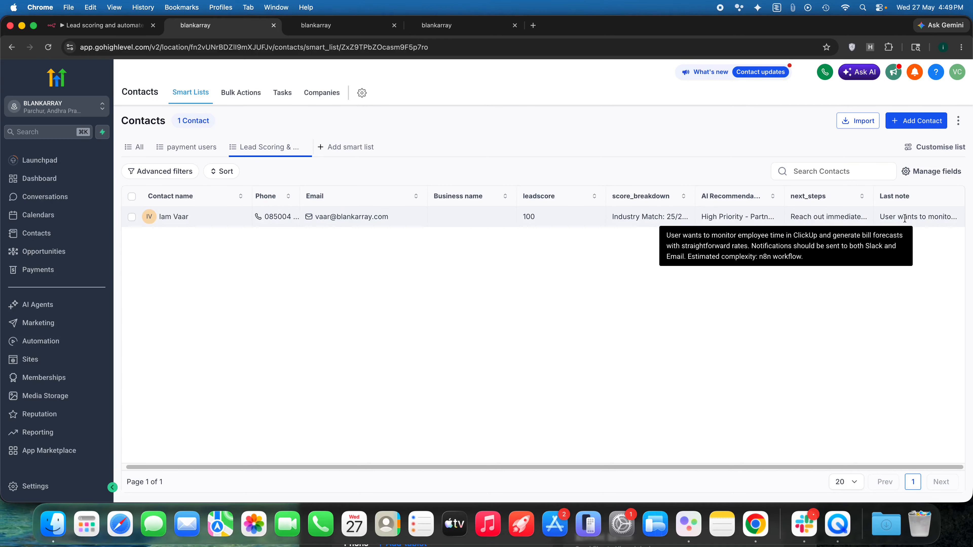
pyautogui.click(107, 28)
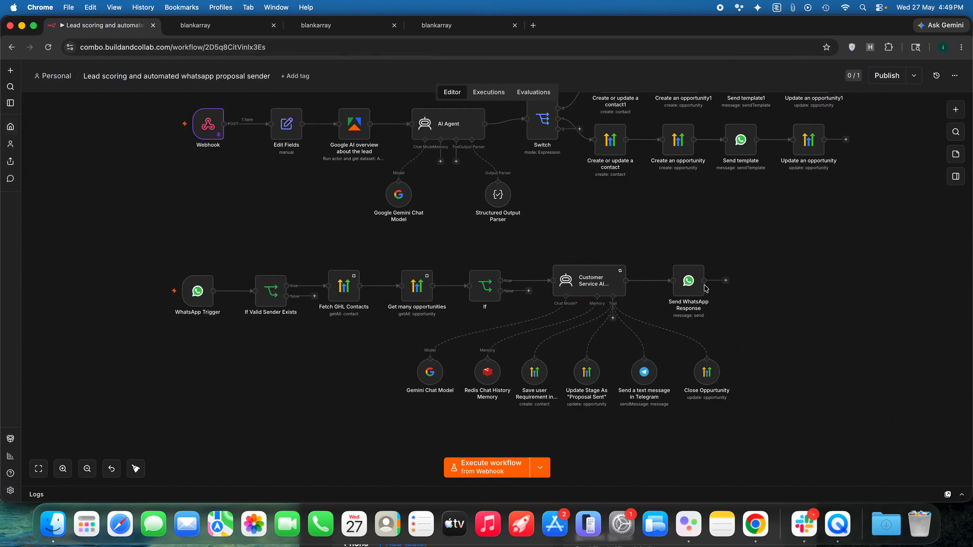
pyautogui.scroll(2, 811, 244)
pyautogui.scroll(1, 819, 275)
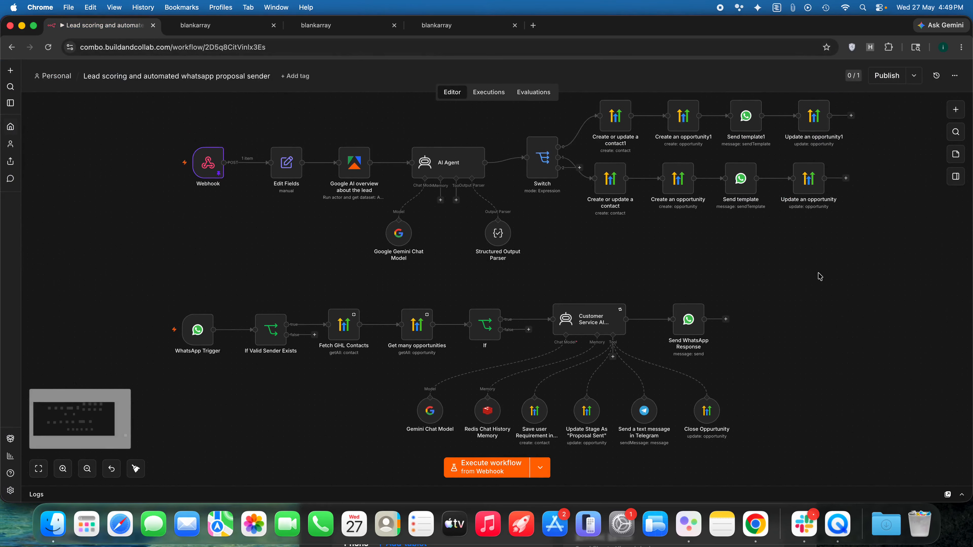